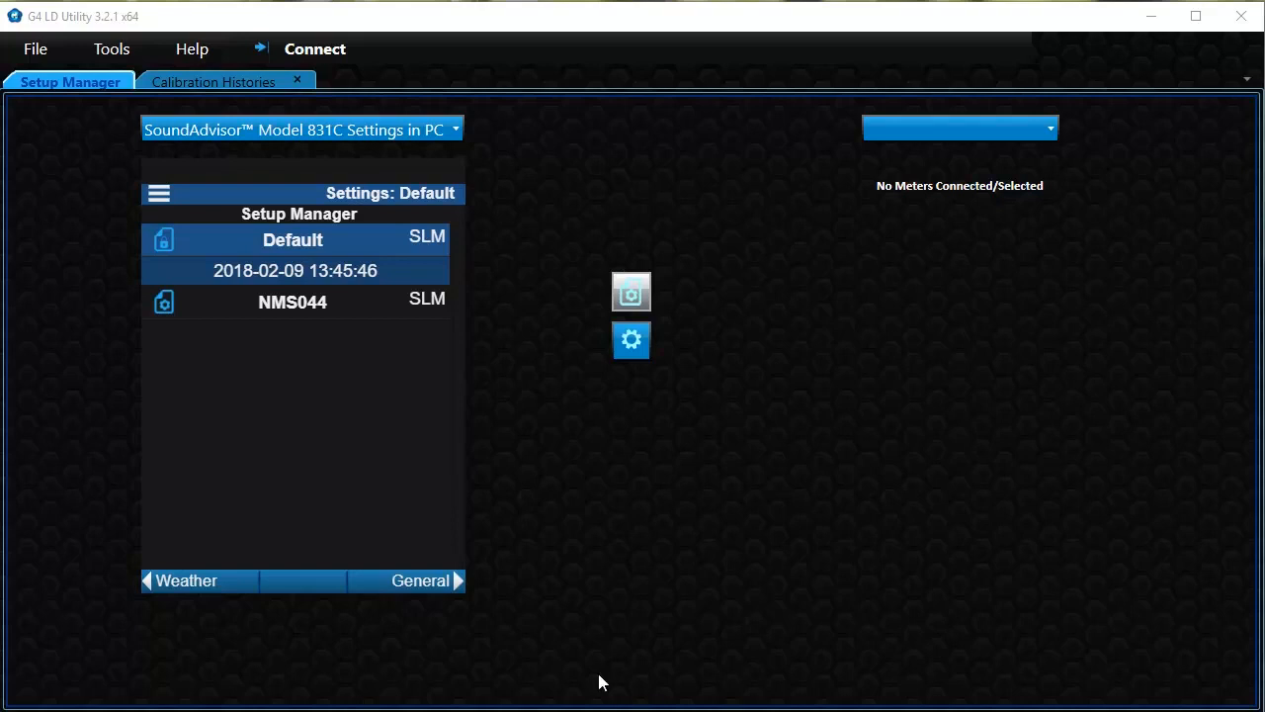
# Set the default data file name to "Loon" in the General settings of the 831C Default setup.
pyautogui.click(437, 584)
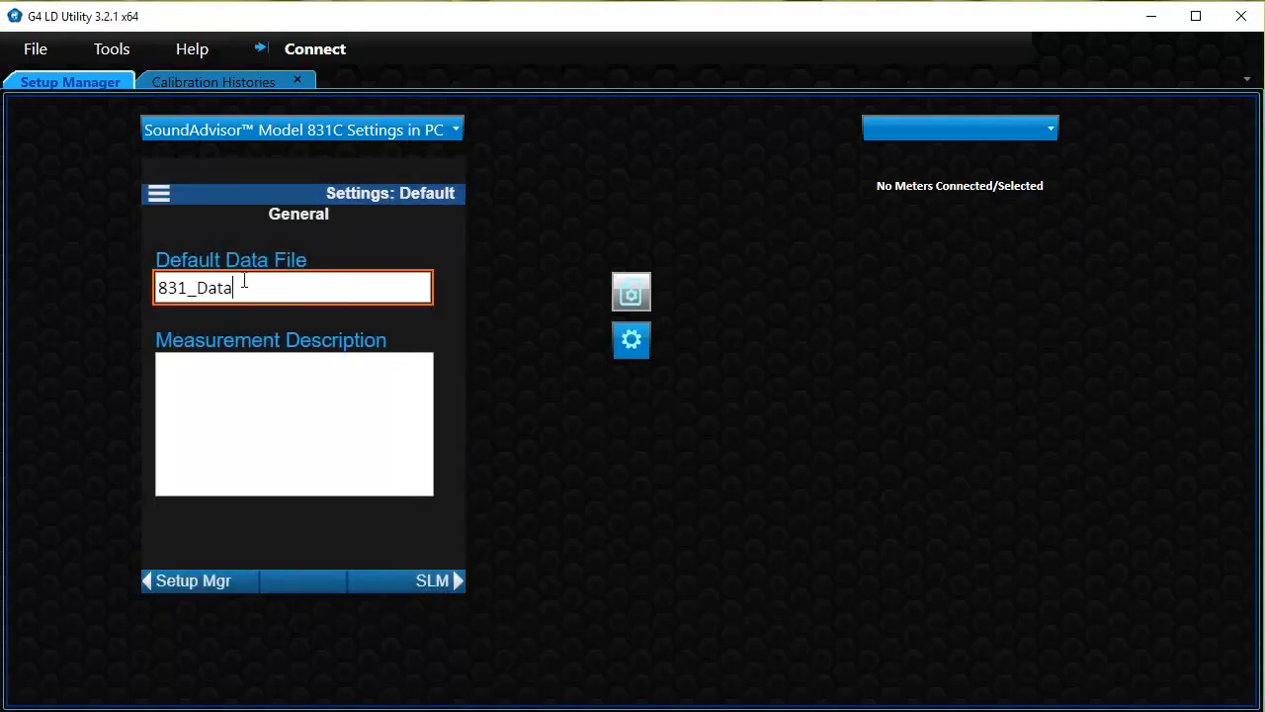
pyautogui.doubleClick(196, 285)
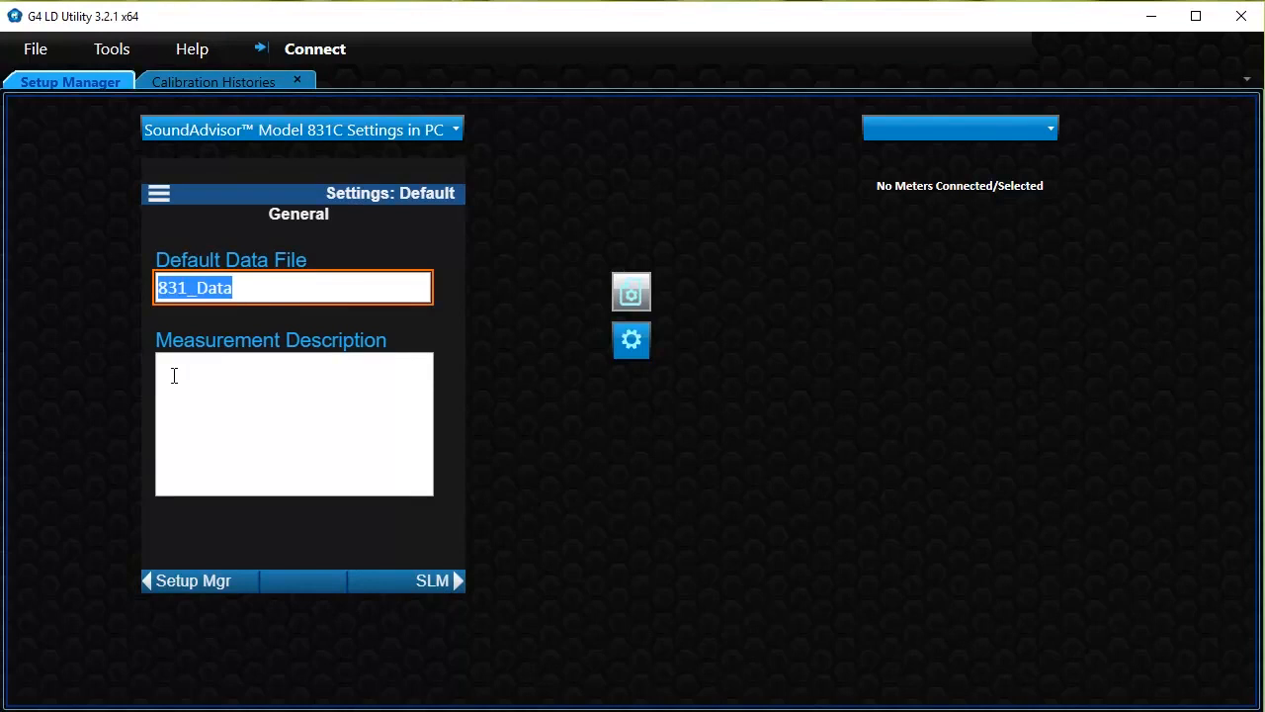
pyautogui.write('Loon')
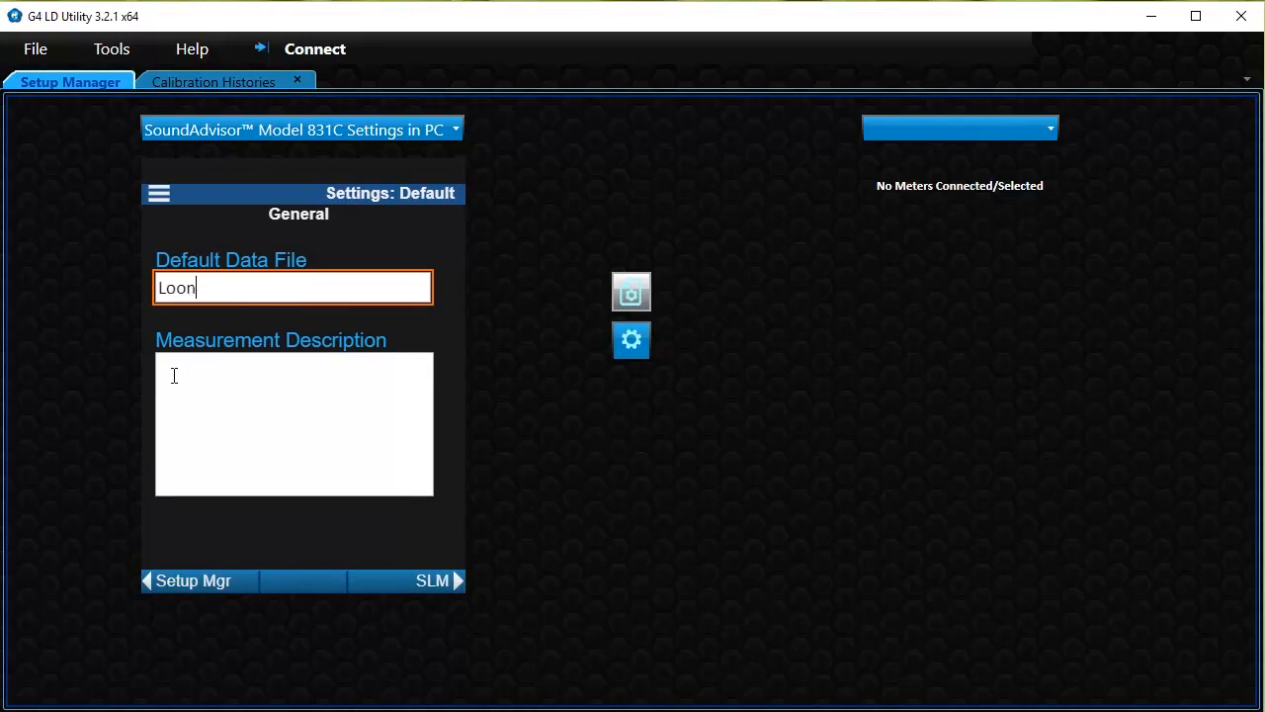
# Set the SLM peak weighting to A and the detector to Fast.
pyautogui.click(442, 586)
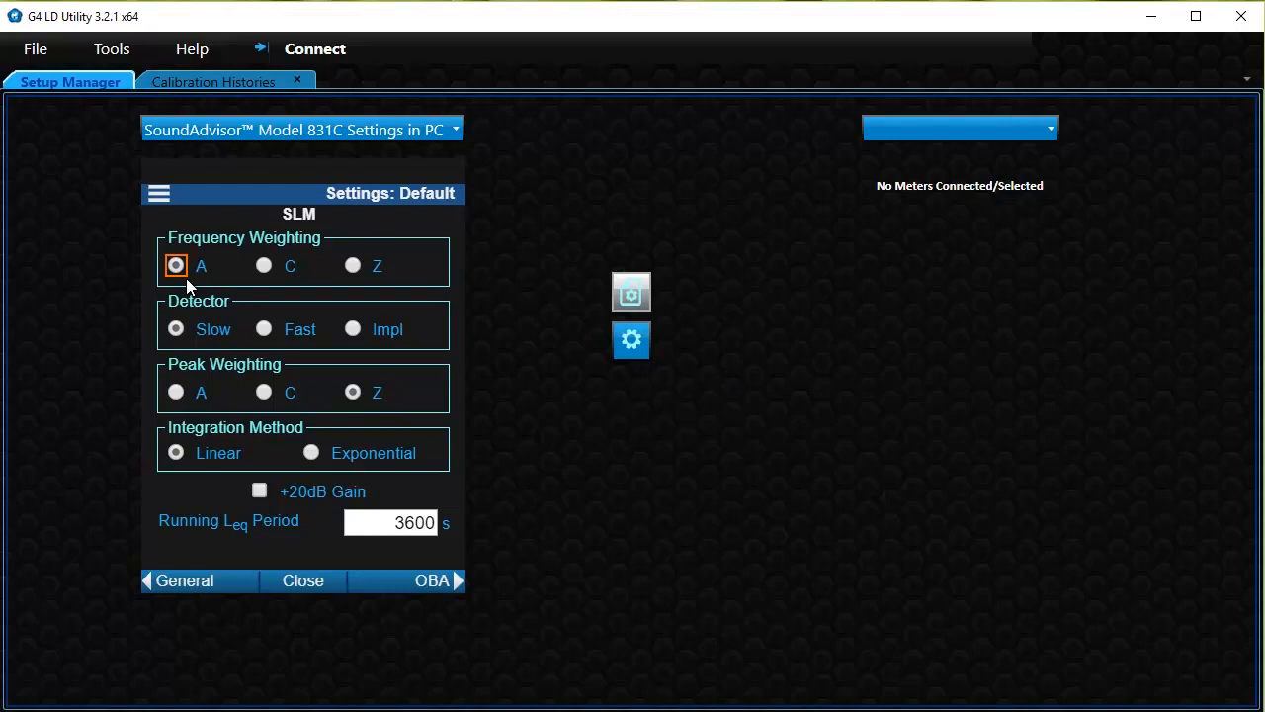
pyautogui.click(176, 394)
pyautogui.click(264, 330)
# Set the OBA frequency weighting to A, keeping the bandwidth at 1/1, 1/3.
pyautogui.click(446, 585)
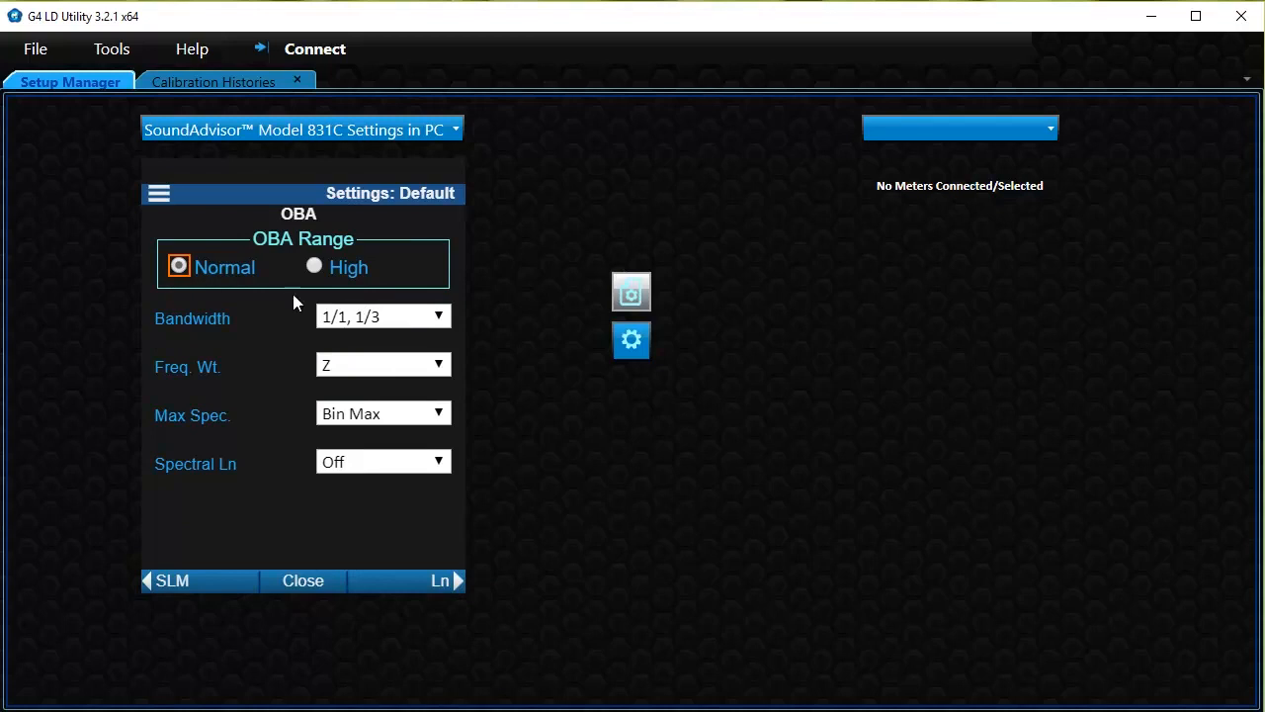
pyautogui.click(372, 324)
pyautogui.click(373, 322)
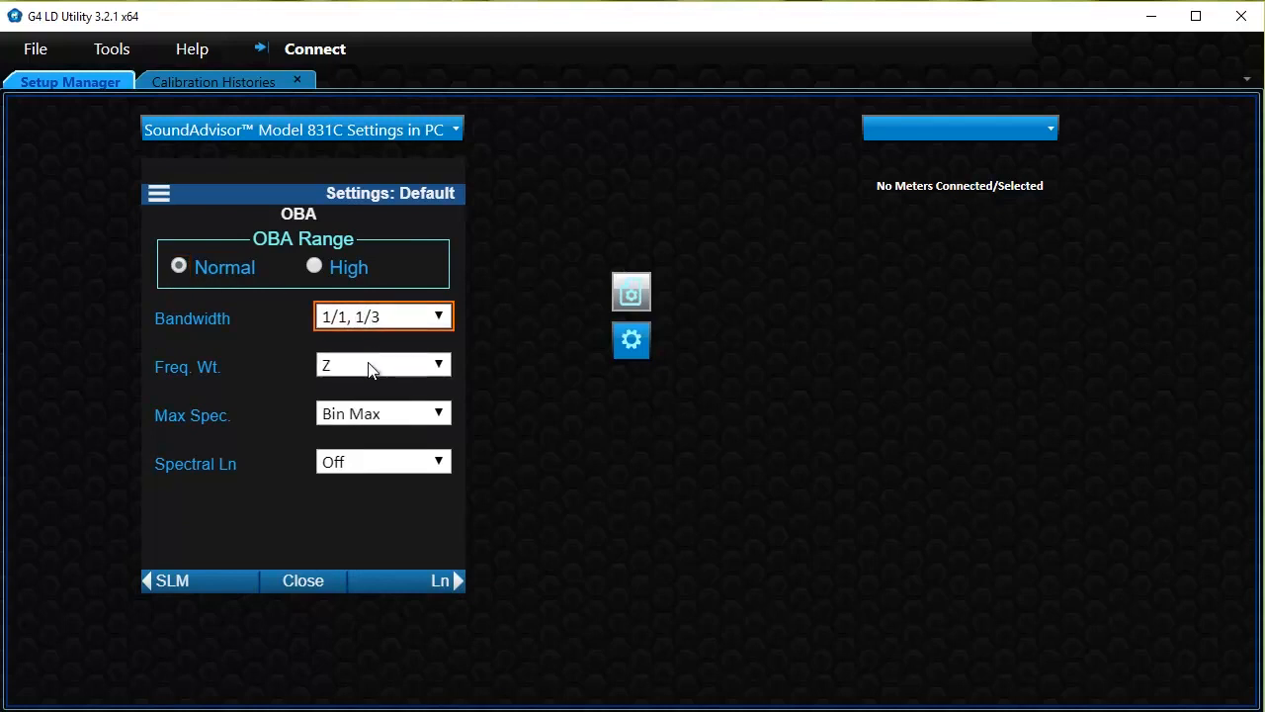
pyautogui.click(371, 362)
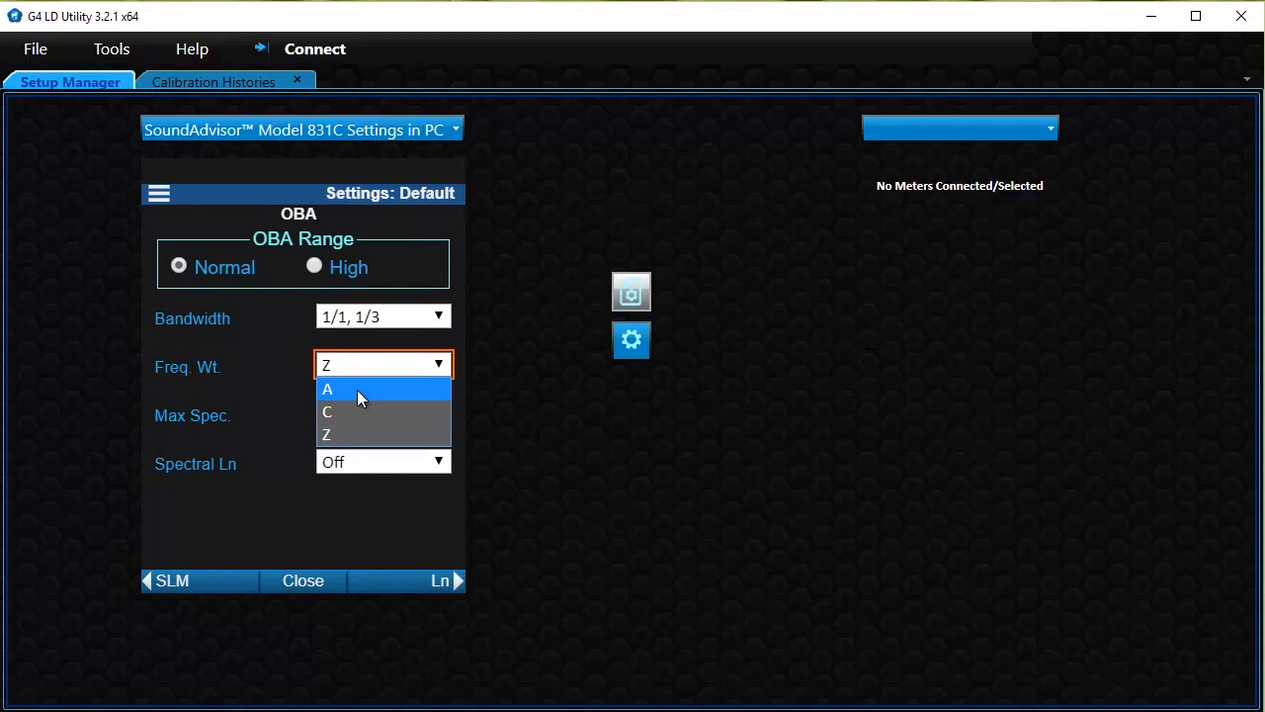
pyautogui.click(357, 390)
# Set Ln percentiles 3 to 6 to 50, 90, 95 and 99 %.
pyautogui.click(438, 580)
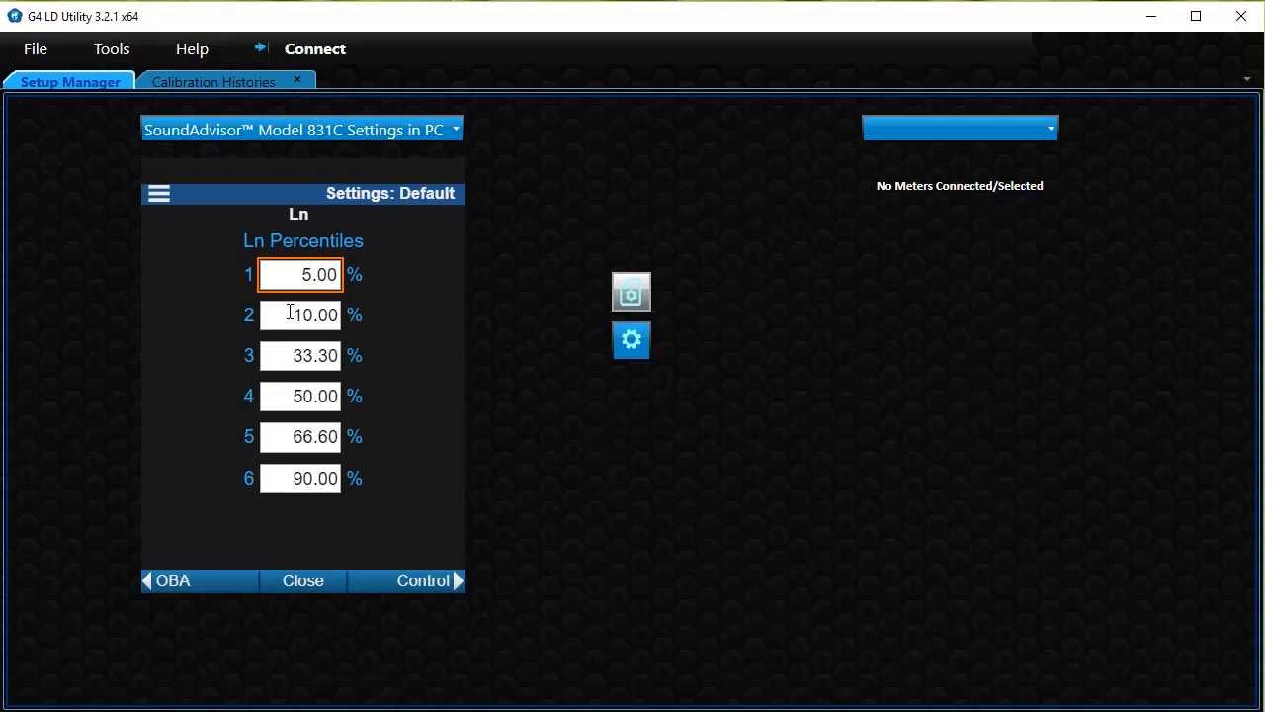
pyautogui.click(289, 312)
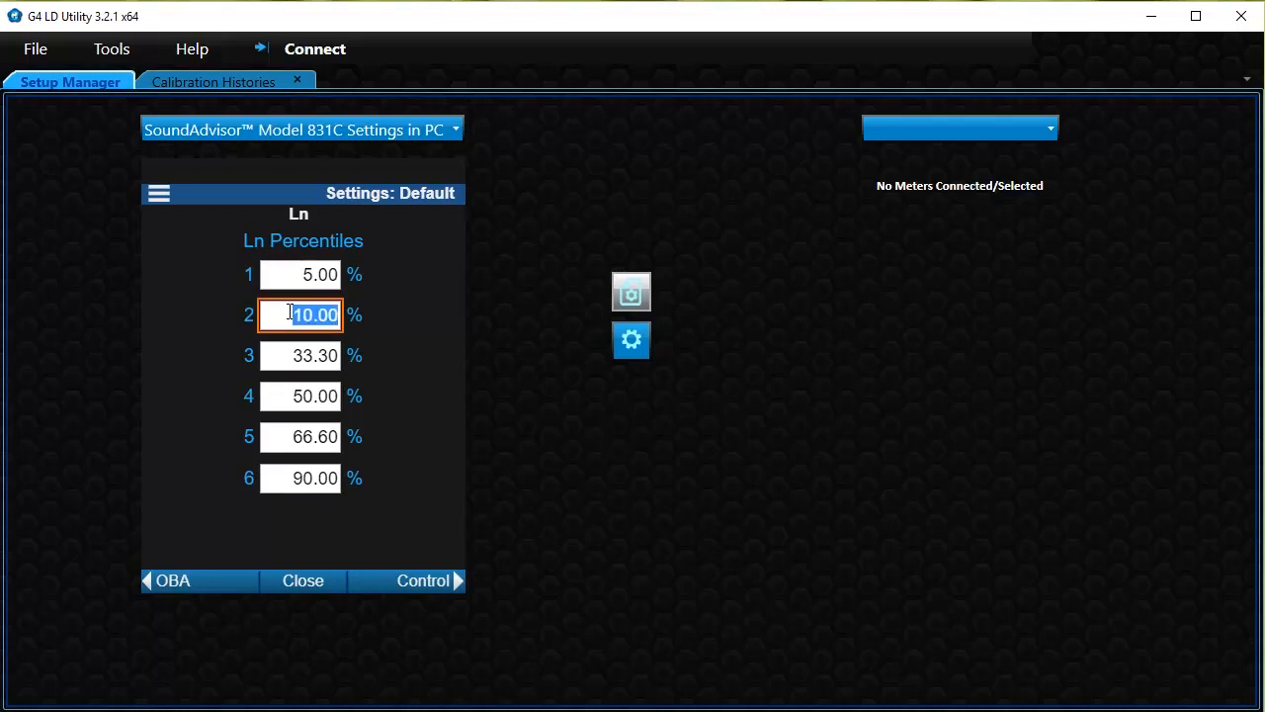
pyautogui.click(282, 350)
pyautogui.write('50')
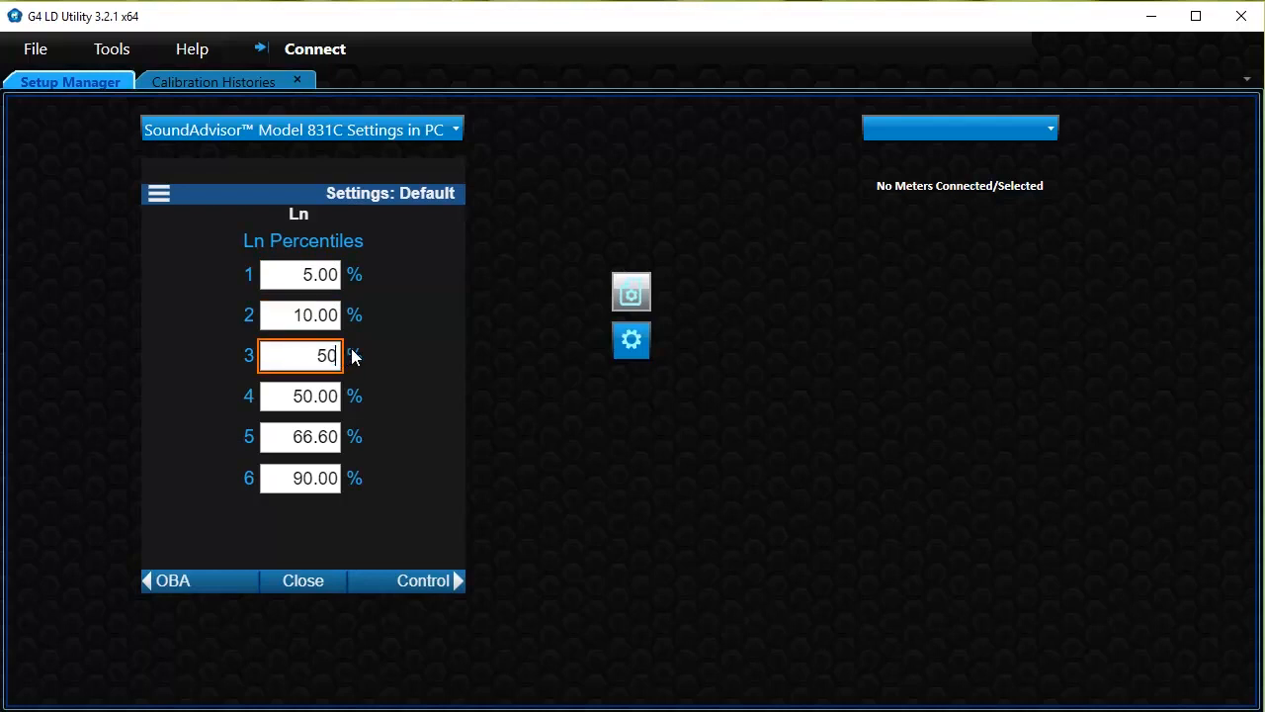
pyautogui.press('Tab')
pyautogui.click(341, 396)
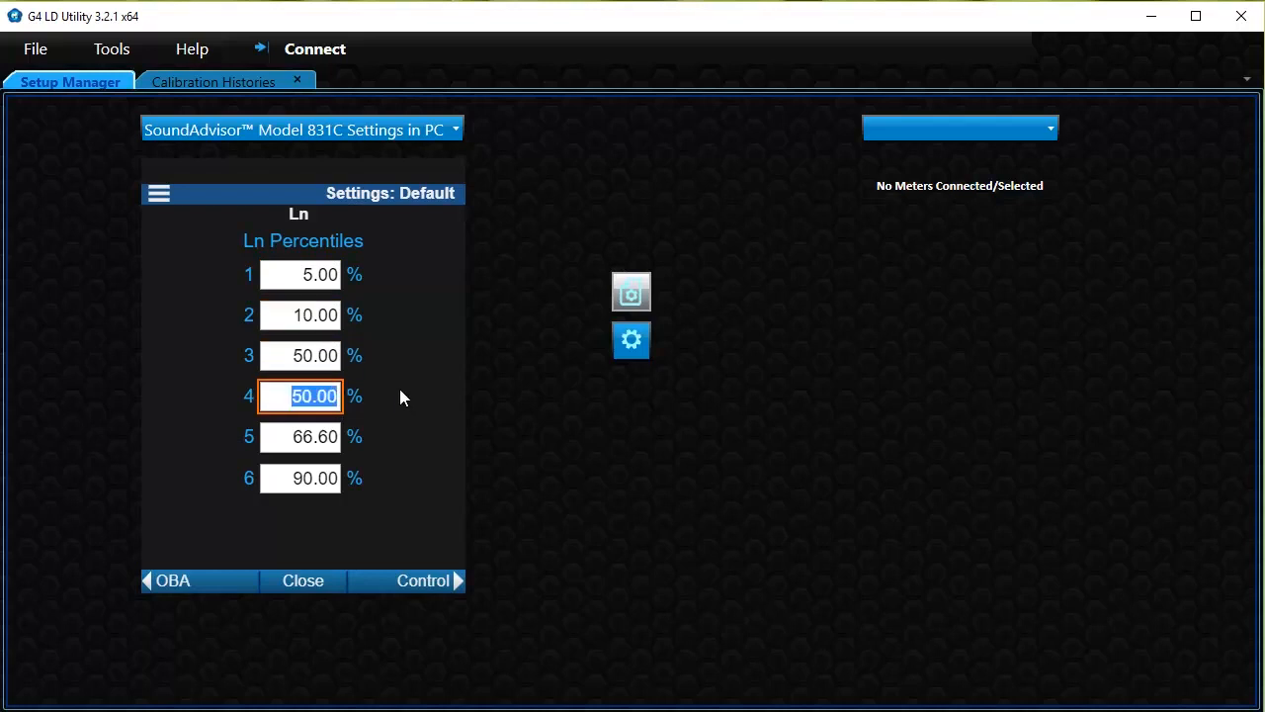
pyautogui.write('90')
pyautogui.click(294, 430)
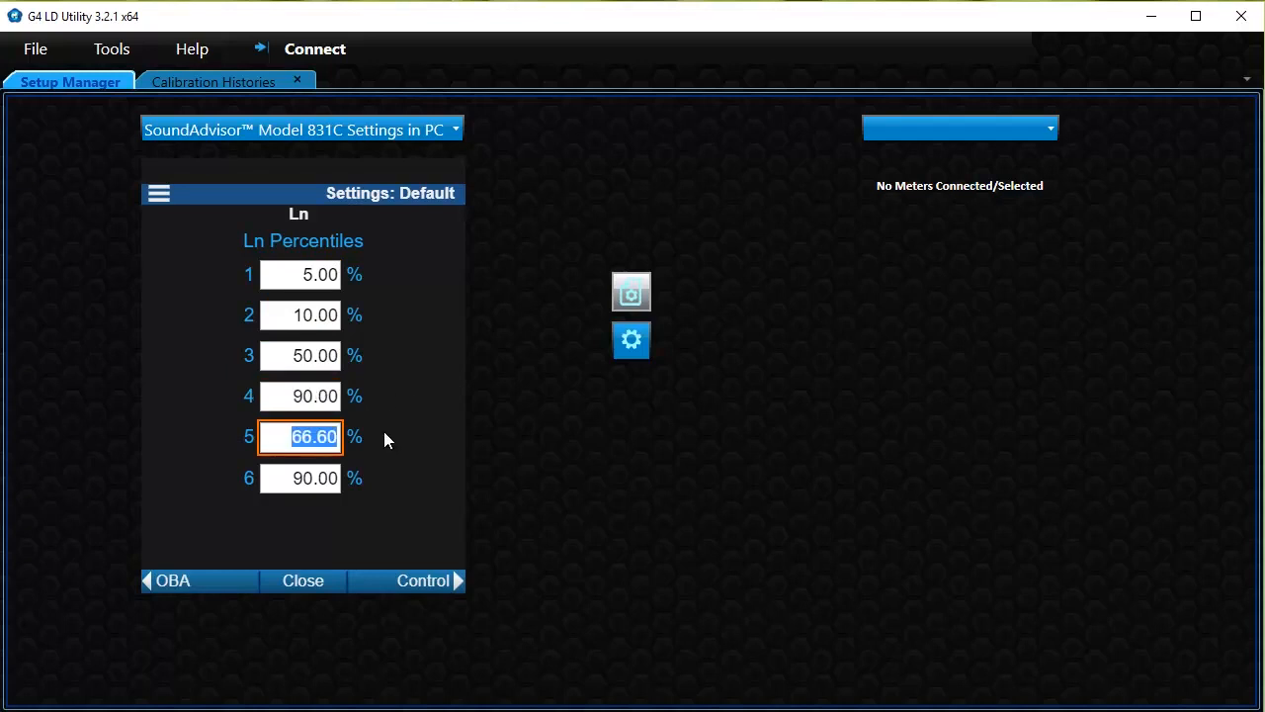
pyautogui.write('95')
pyautogui.click(301, 466)
pyautogui.moveTo(297, 477); pyautogui.dragTo(375, 479)
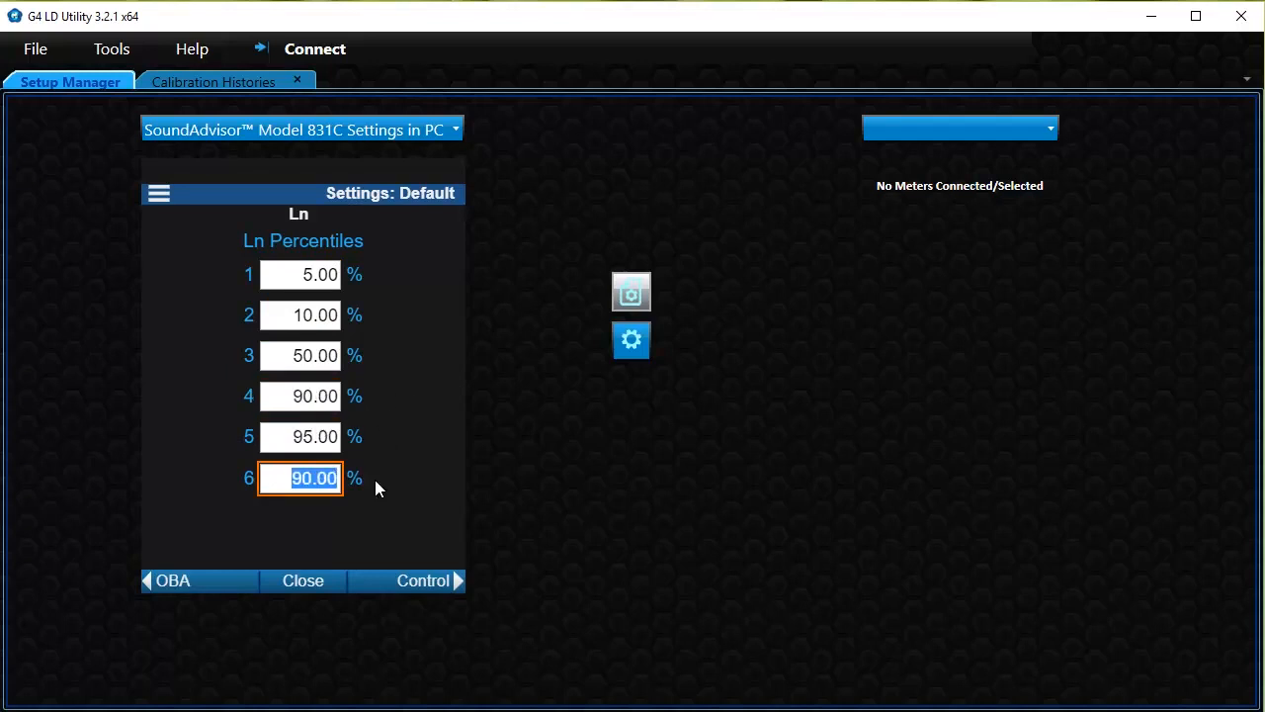
pyautogui.write('99')
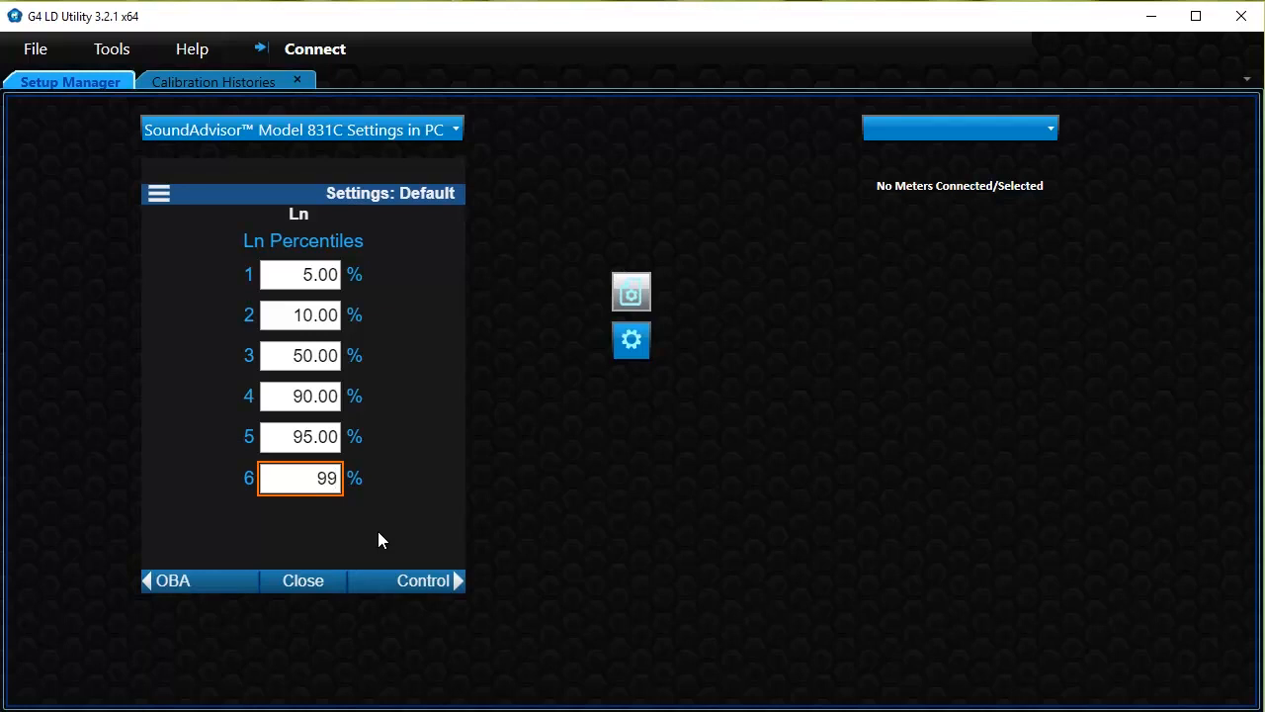
# Set the Run Mode in the Control settings to Continuous.
pyautogui.click(425, 583)
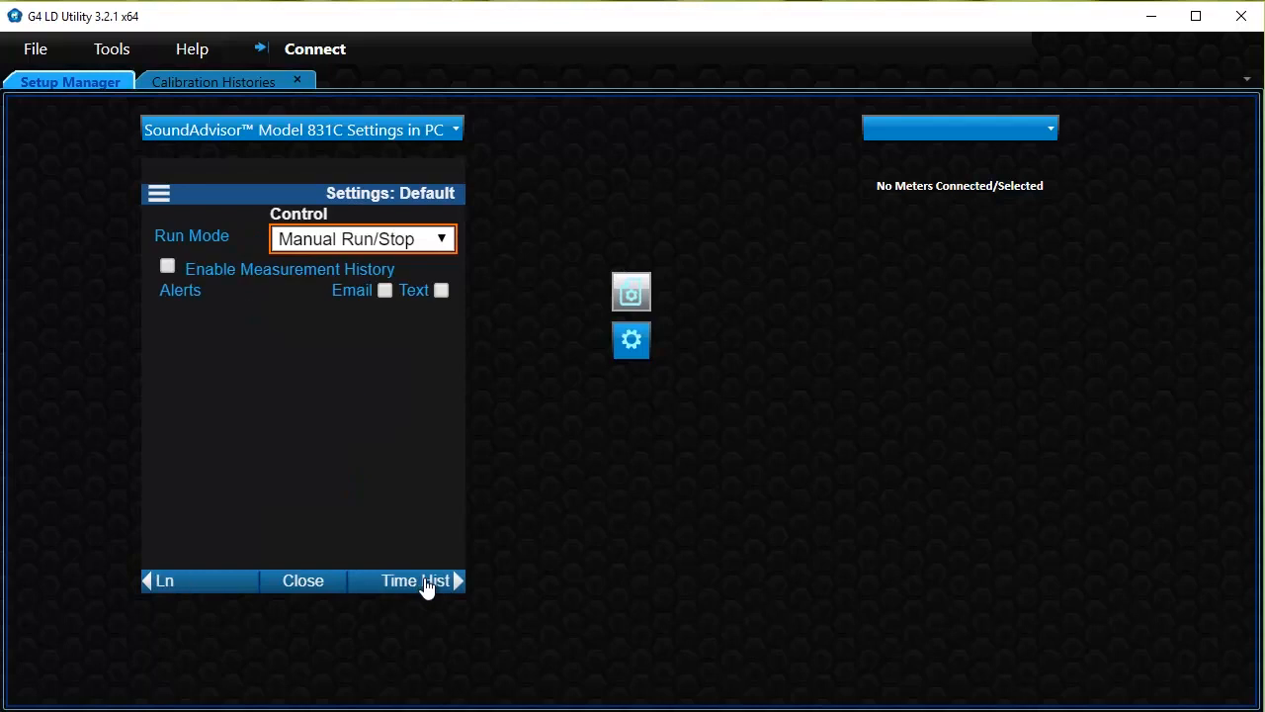
pyautogui.click(369, 245)
pyautogui.click(377, 329)
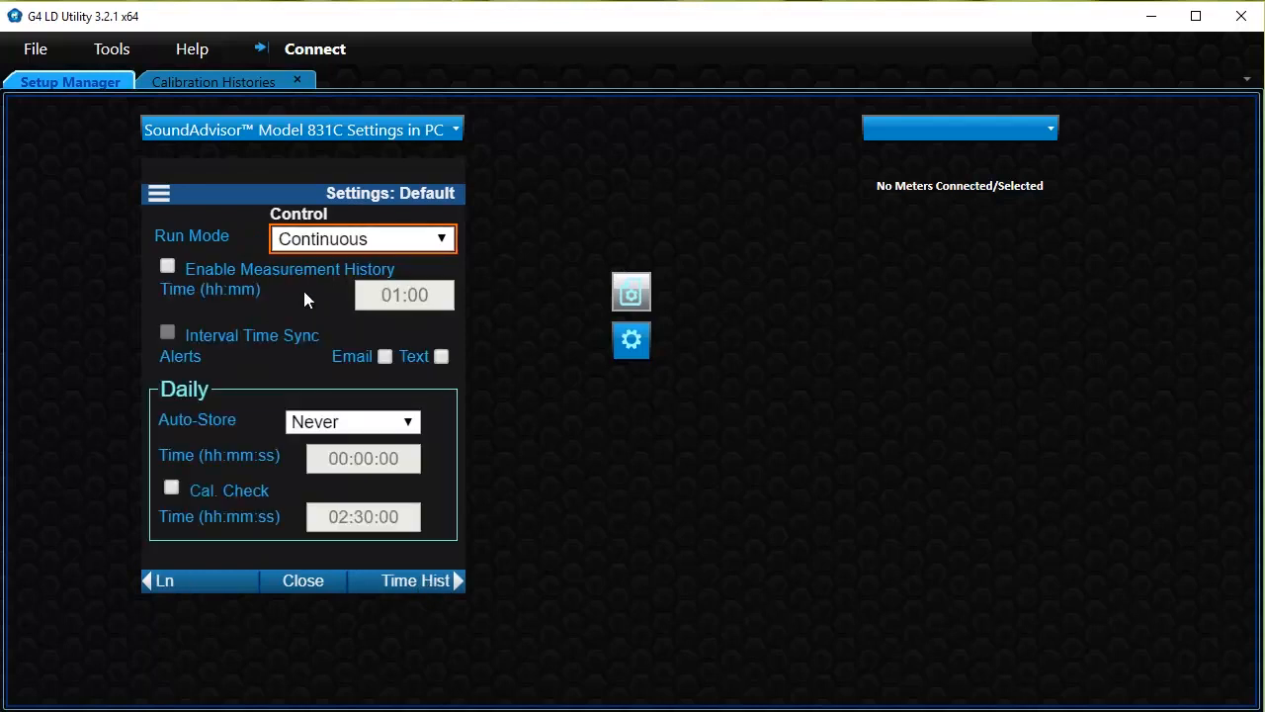
# Enable Measurement History with an interval time of 00:10 (hh:mm).
pyautogui.click(168, 267)
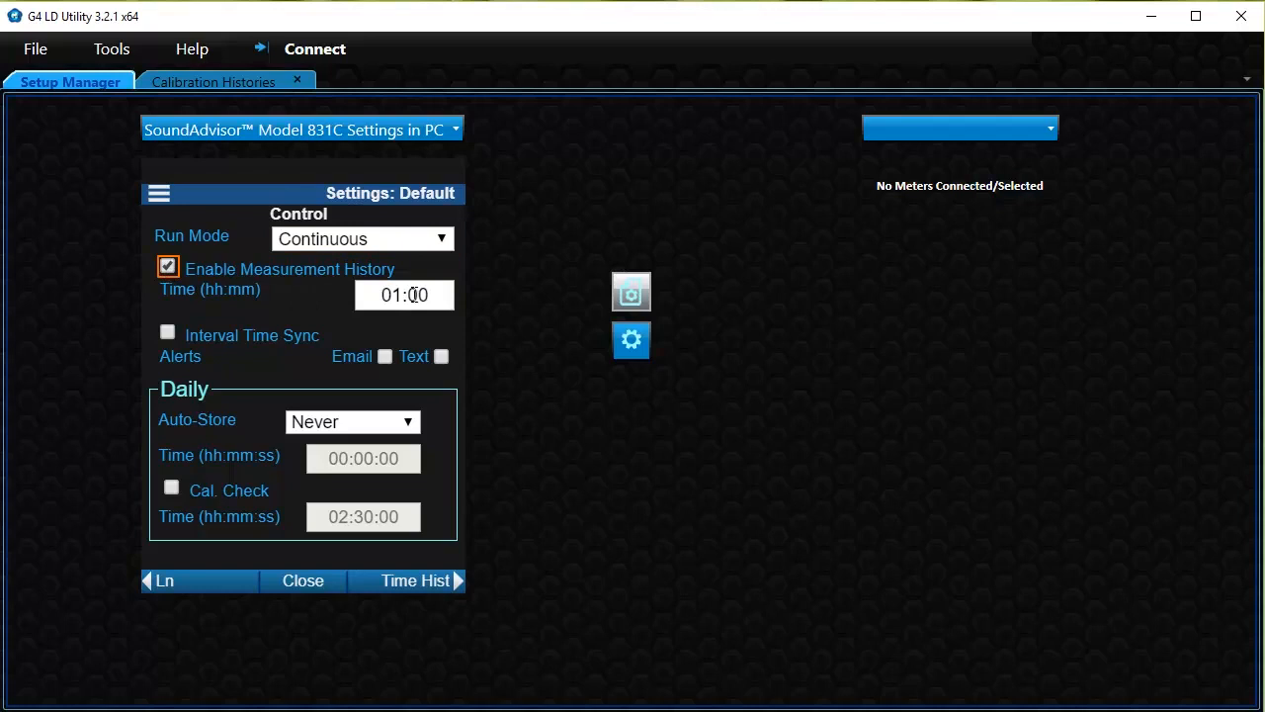
pyautogui.click(406, 297)
pyautogui.scroll(1, 255, 315)
pyautogui.scroll(-2, 336, 317)
pyautogui.scroll(-4, 343, 363)
pyautogui.moveTo(346, 354); pyautogui.dragTo(339, 202)
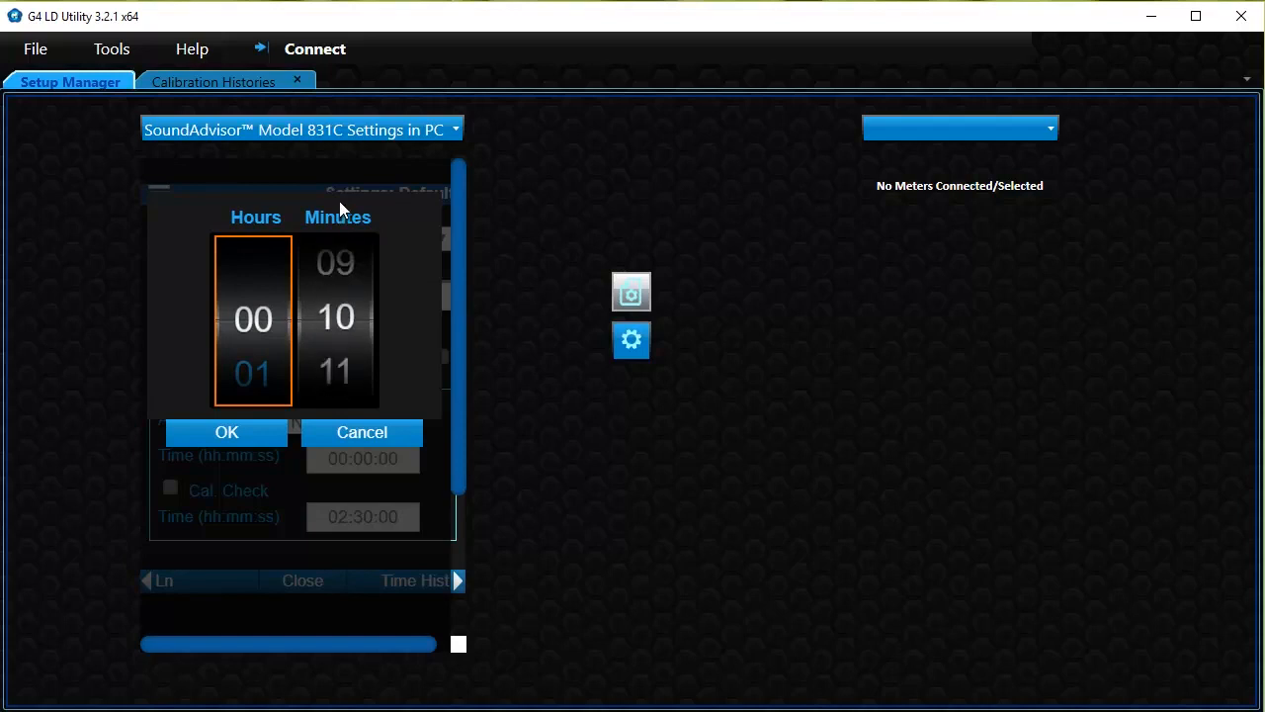
pyautogui.click(281, 428)
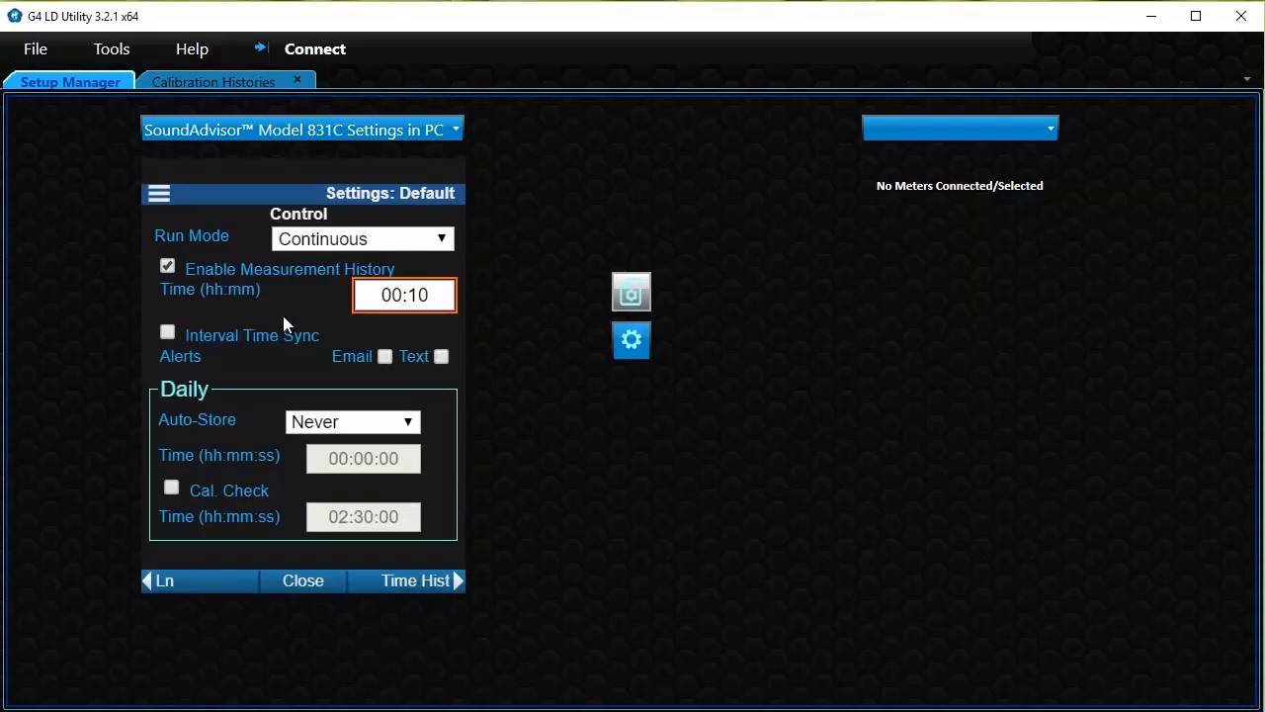
# Enable Interval Time Sync and set the daily Auto-Store to 1/day.
pyautogui.click(169, 334)
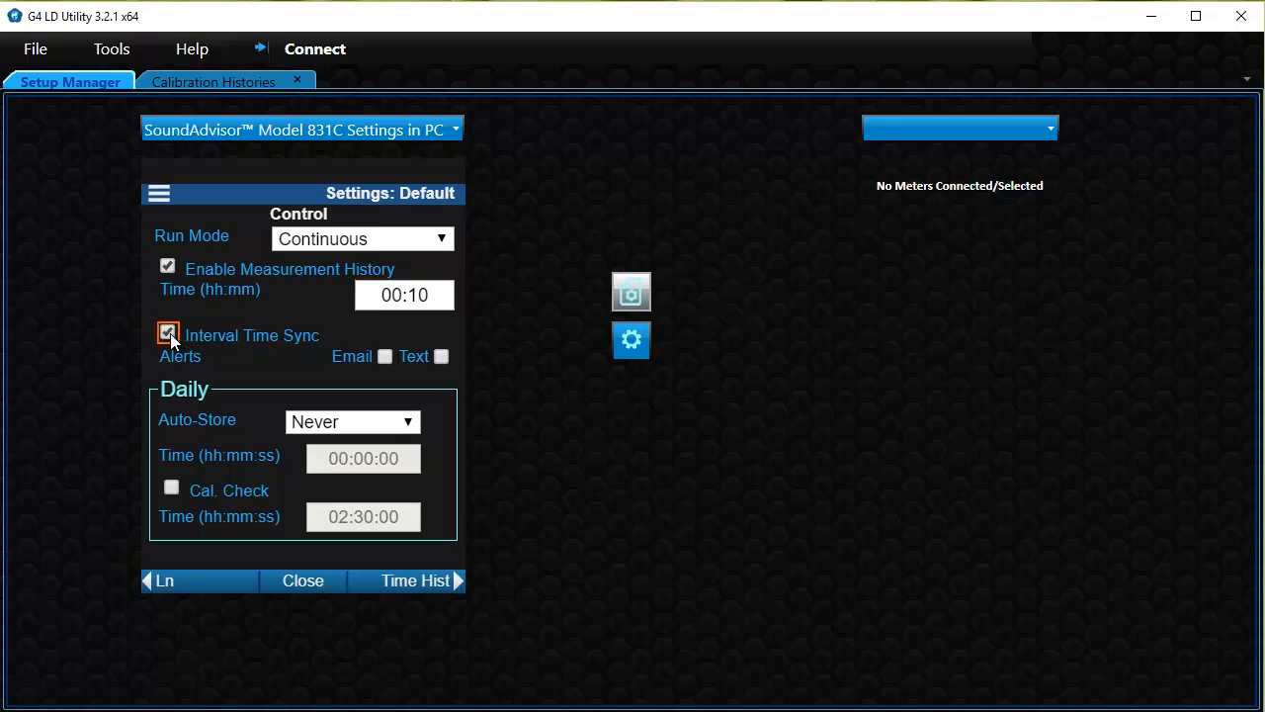
pyautogui.click(323, 432)
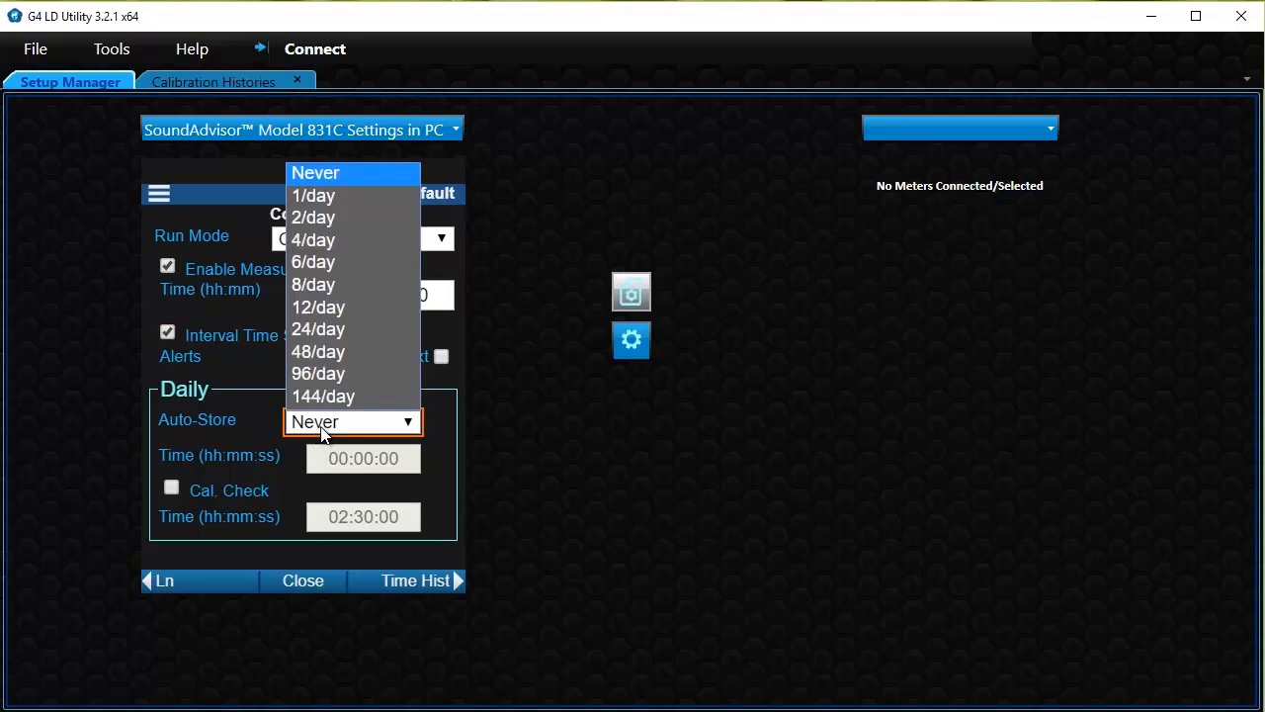
pyautogui.click(315, 198)
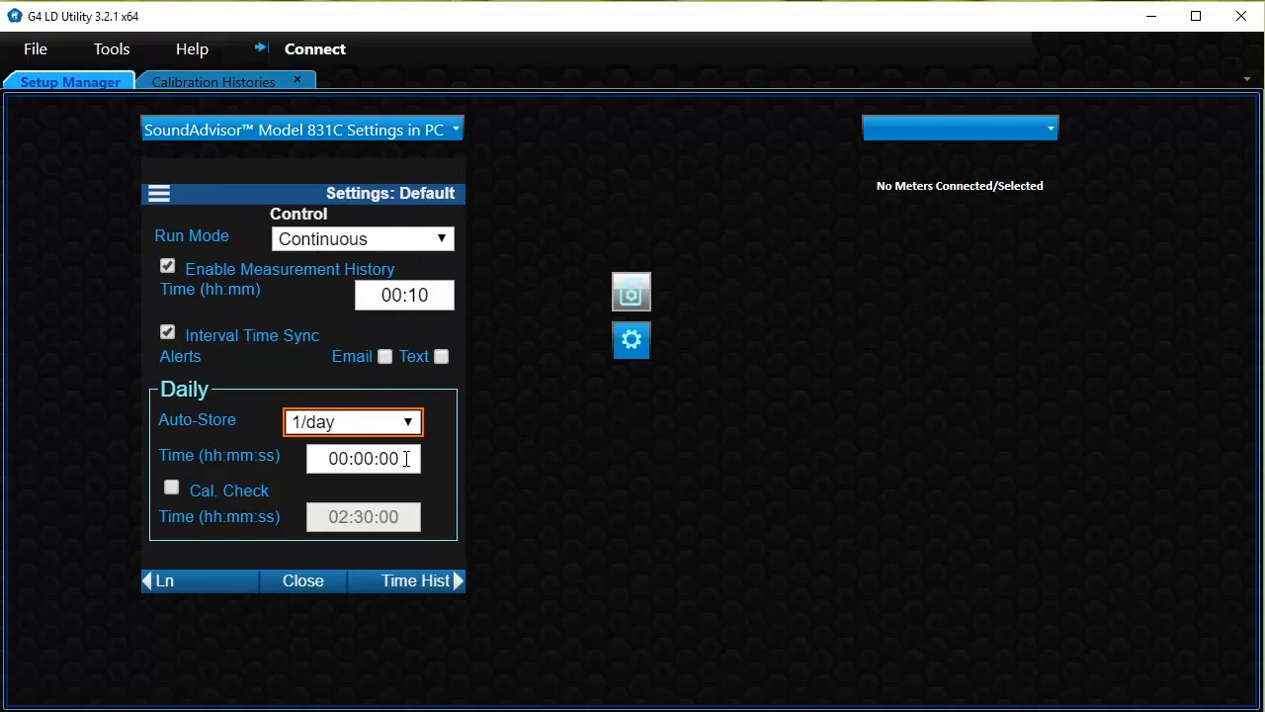
# Enable Time History with a period of 5 s.
pyautogui.click(420, 583)
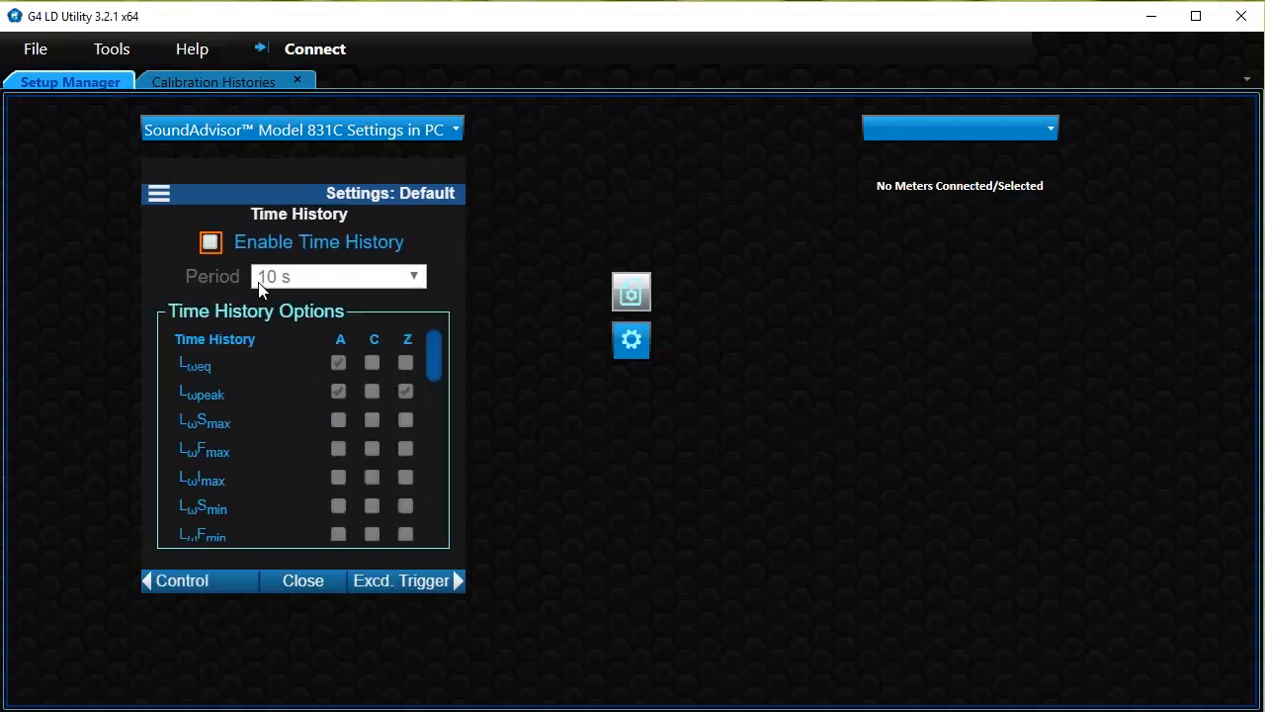
pyautogui.click(212, 247)
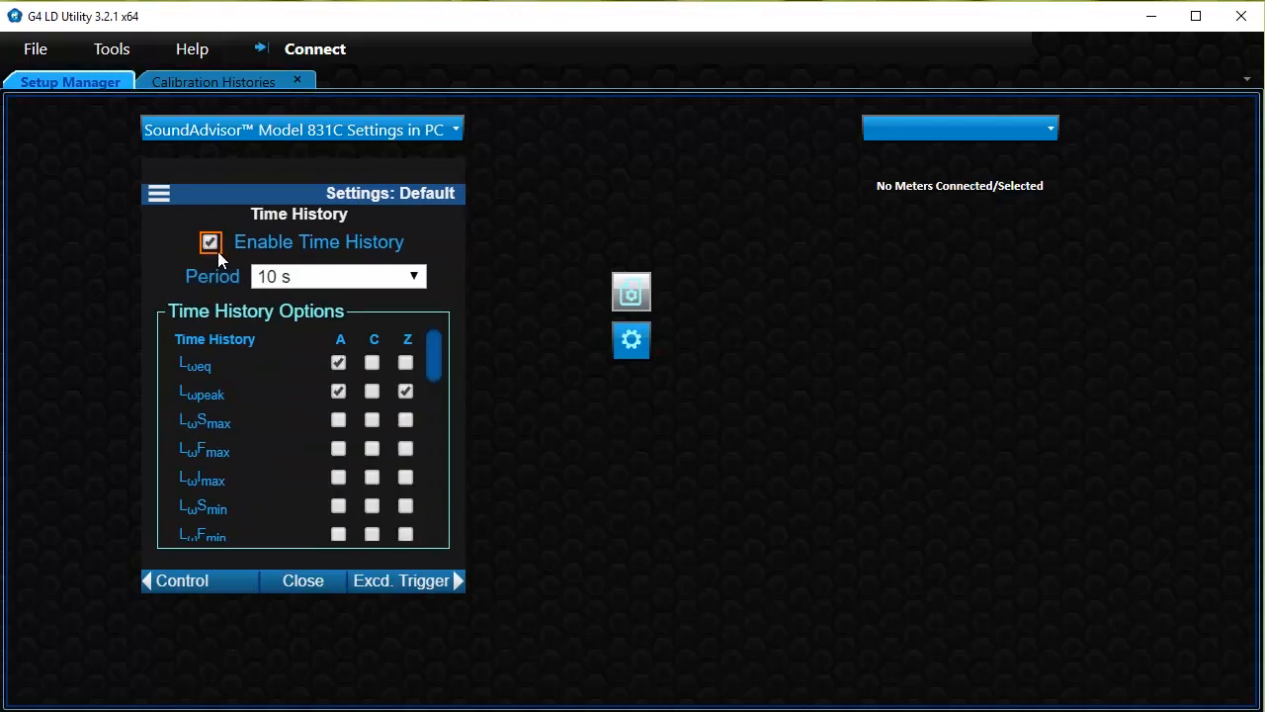
pyautogui.click(332, 281)
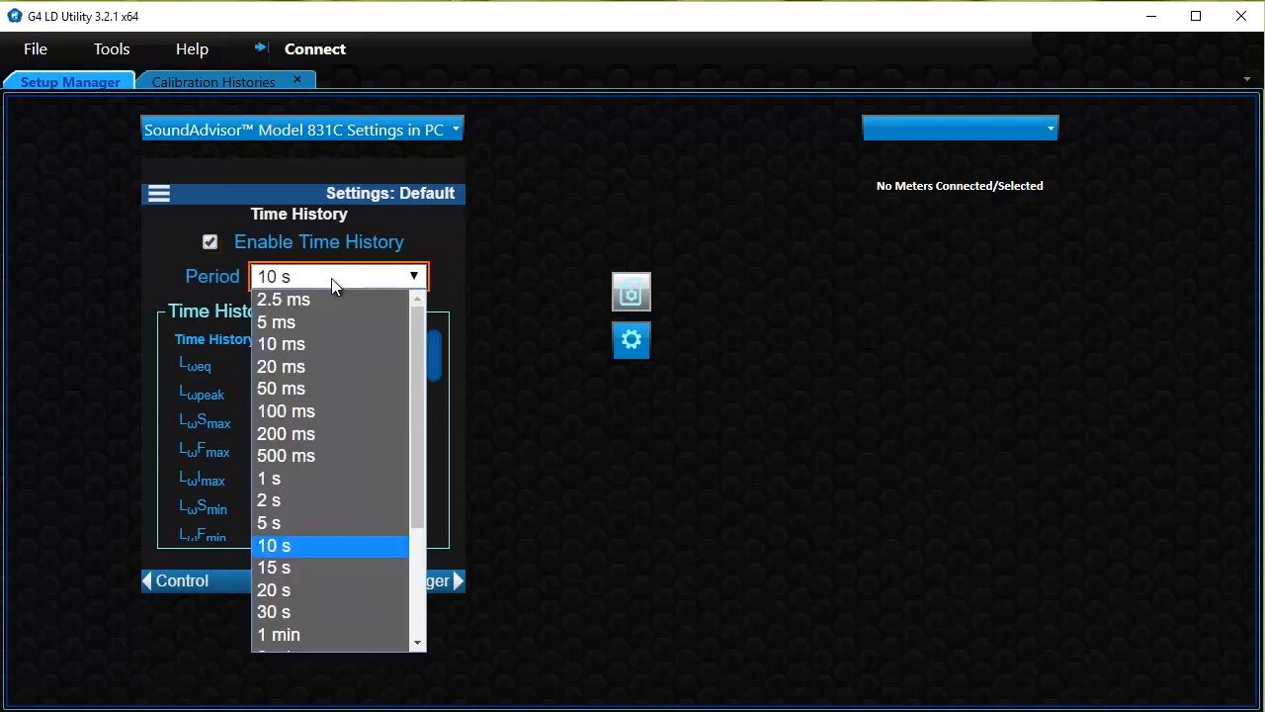
pyautogui.click(316, 522)
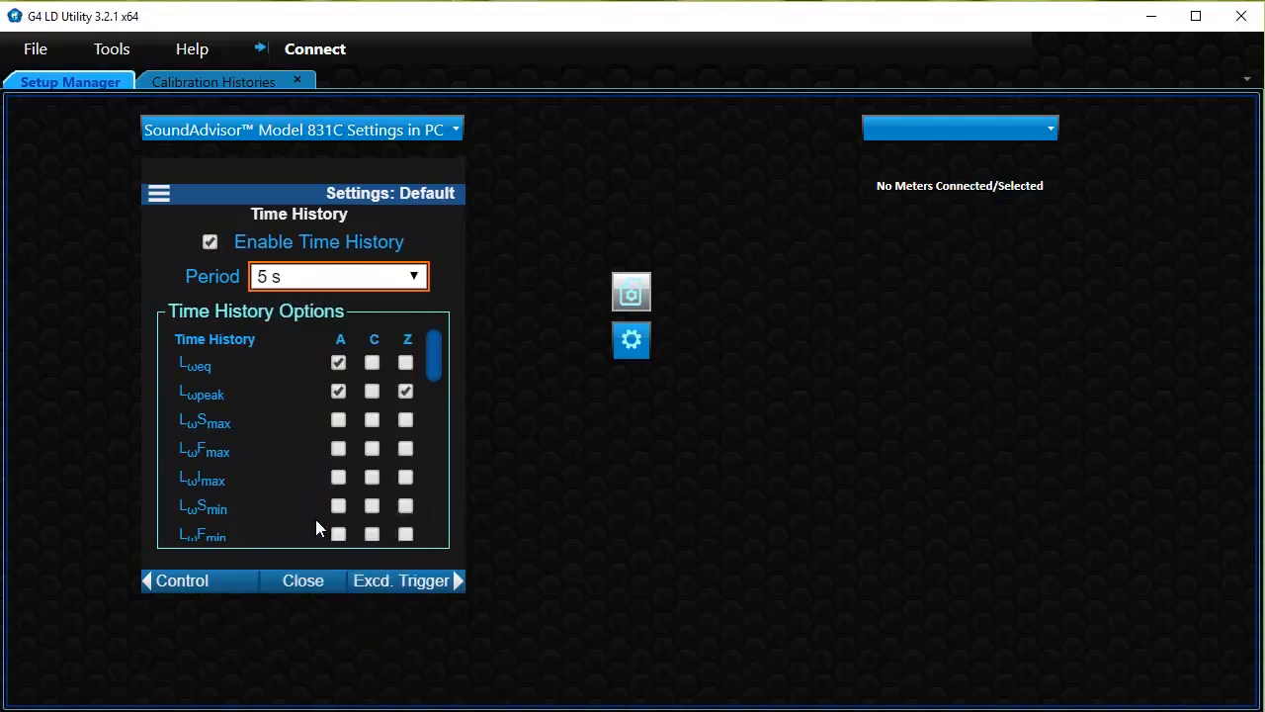
# Include the C- and Z-weighted Leq and the C-weighted Lpeak in the time history.
pyautogui.click(371, 362)
pyautogui.click(405, 363)
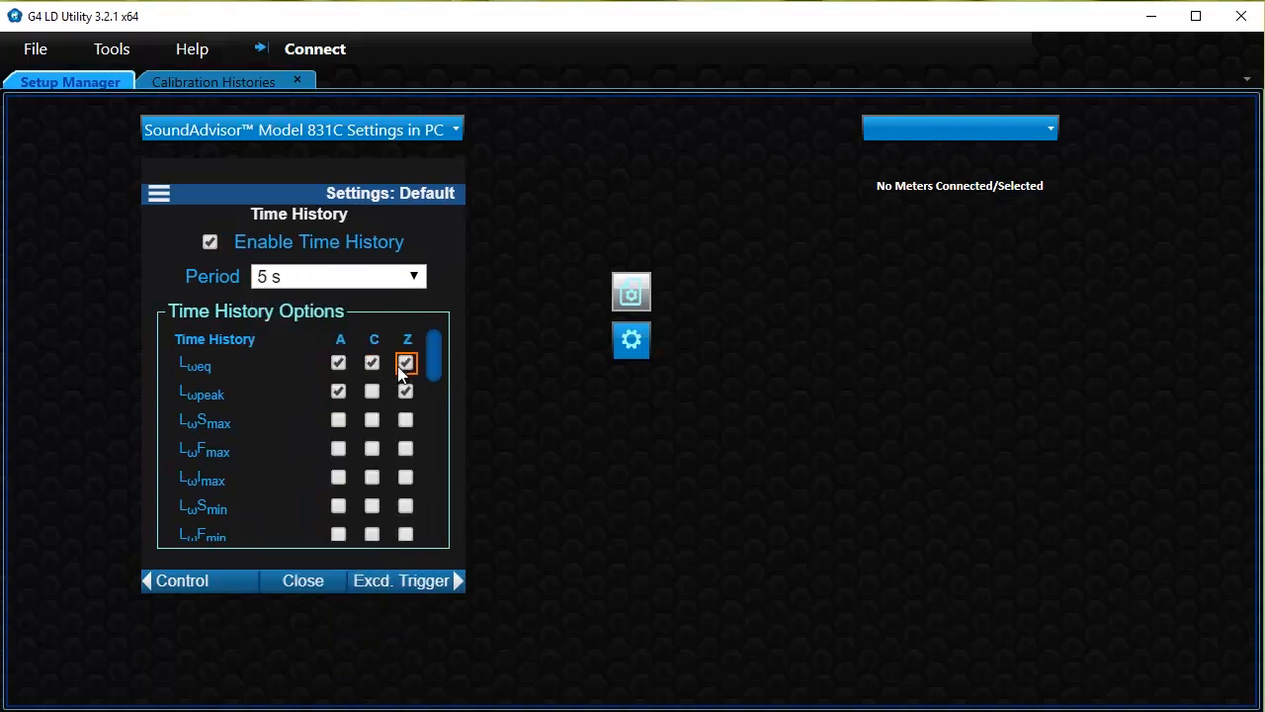
pyautogui.click(372, 392)
# Include the A-weighted LSmax, LImax, LSmin, LFmin and LImin levels in the time history.
pyautogui.click(340, 421)
pyautogui.click(338, 478)
pyautogui.click(338, 506)
pyautogui.click(338, 533)
pyautogui.scroll(-3, 435, 444)
pyautogui.click(338, 379)
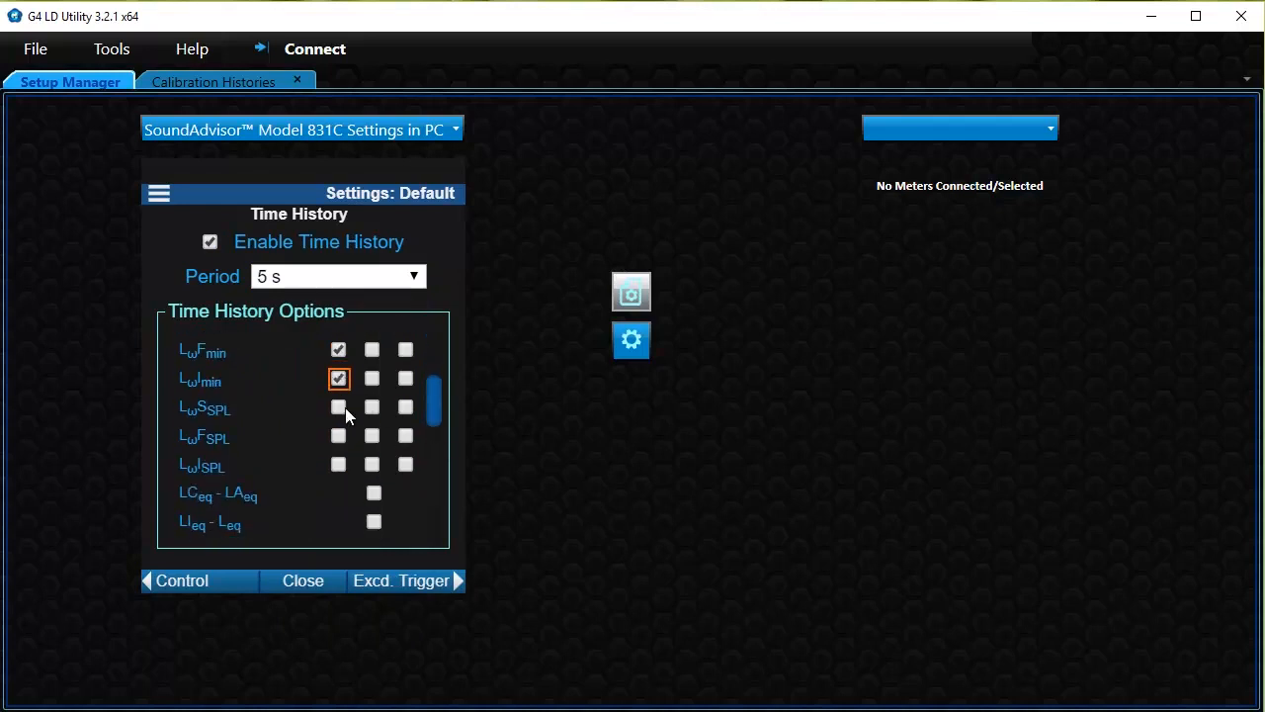
# Include the A-weighted LF SPL, LCeq - LAeq and LIeq - Leq metrics in the time history.
pyautogui.click(338, 436)
pyautogui.click(375, 493)
pyautogui.click(375, 520)
# Add OBA Leq and Lmin in 1/1 and 1/3 bandwidths, OBA Lmax in 1/1, and Ln Statistics to the time history.
pyautogui.scroll(-3, 435, 497)
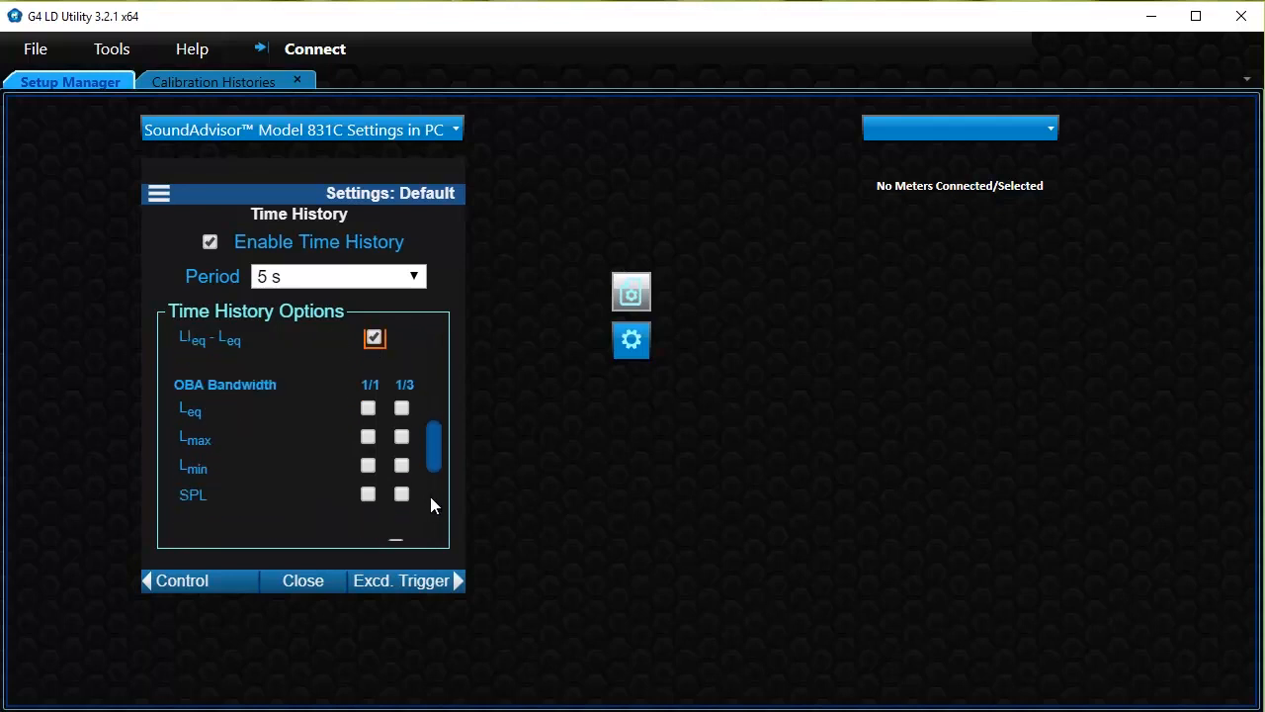
pyautogui.click(368, 407)
pyautogui.click(401, 409)
pyautogui.click(368, 437)
pyautogui.click(368, 466)
pyautogui.click(401, 465)
pyautogui.moveTo(440, 438); pyautogui.dragTo(431, 464)
pyautogui.click(396, 502)
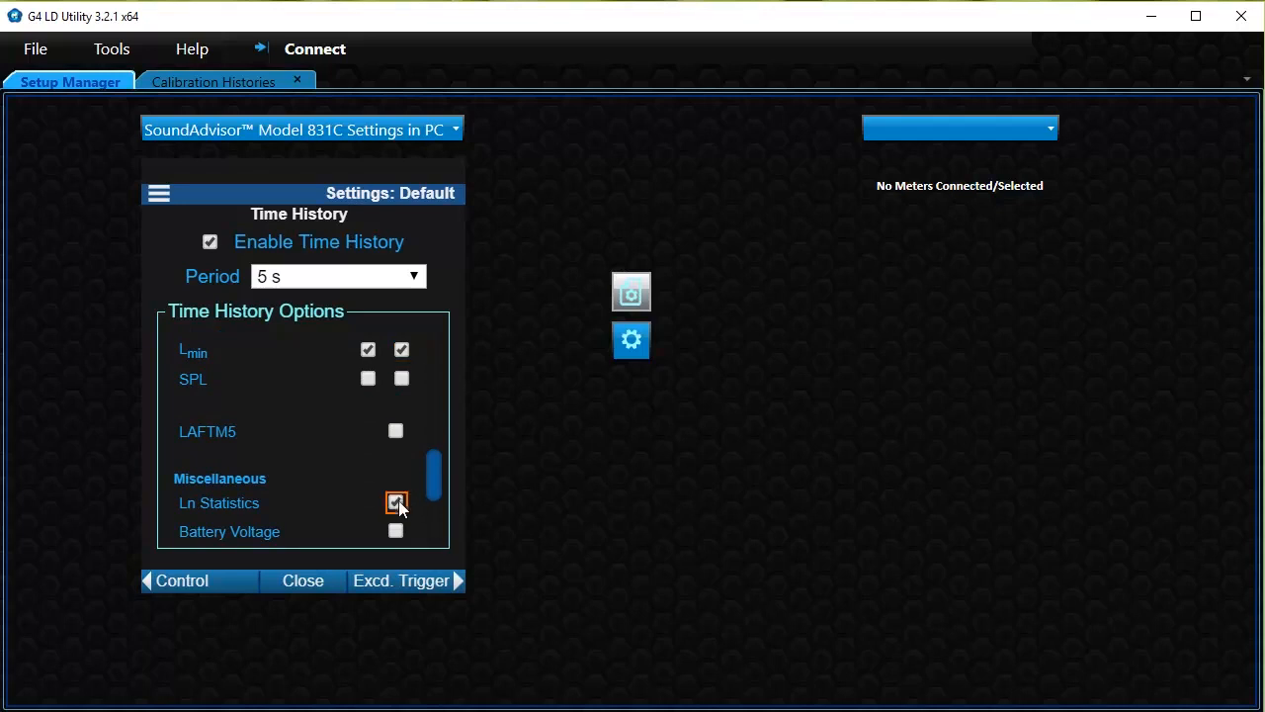
# Set the SPL 1 exceedance trigger level to 60 dB.
pyautogui.click(420, 582)
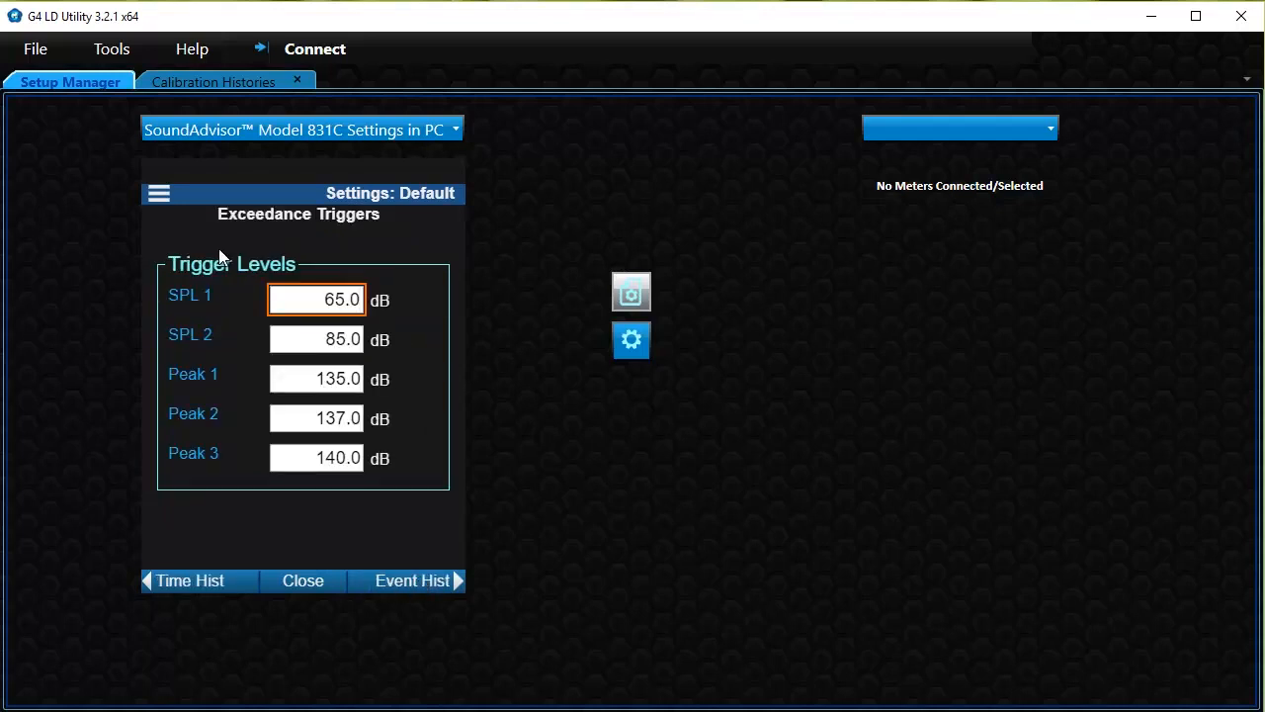
pyautogui.click(293, 299)
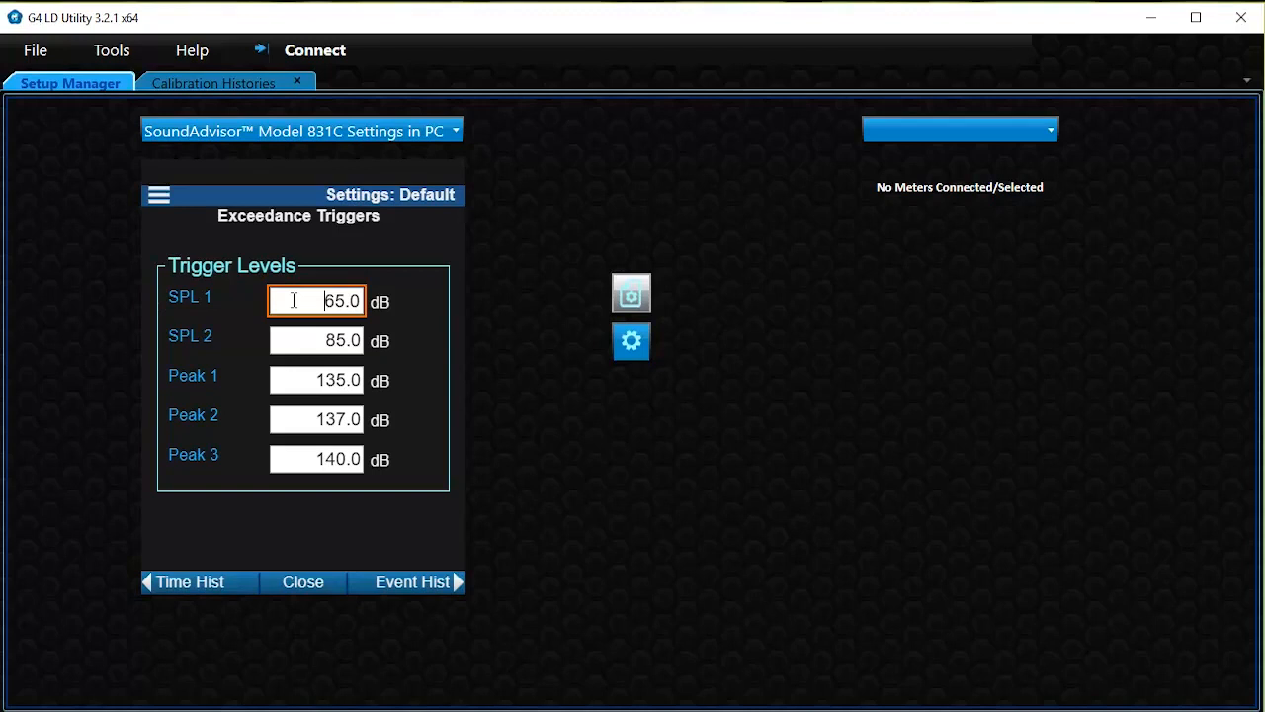
pyautogui.moveTo(293, 298); pyautogui.dragTo(383, 311)
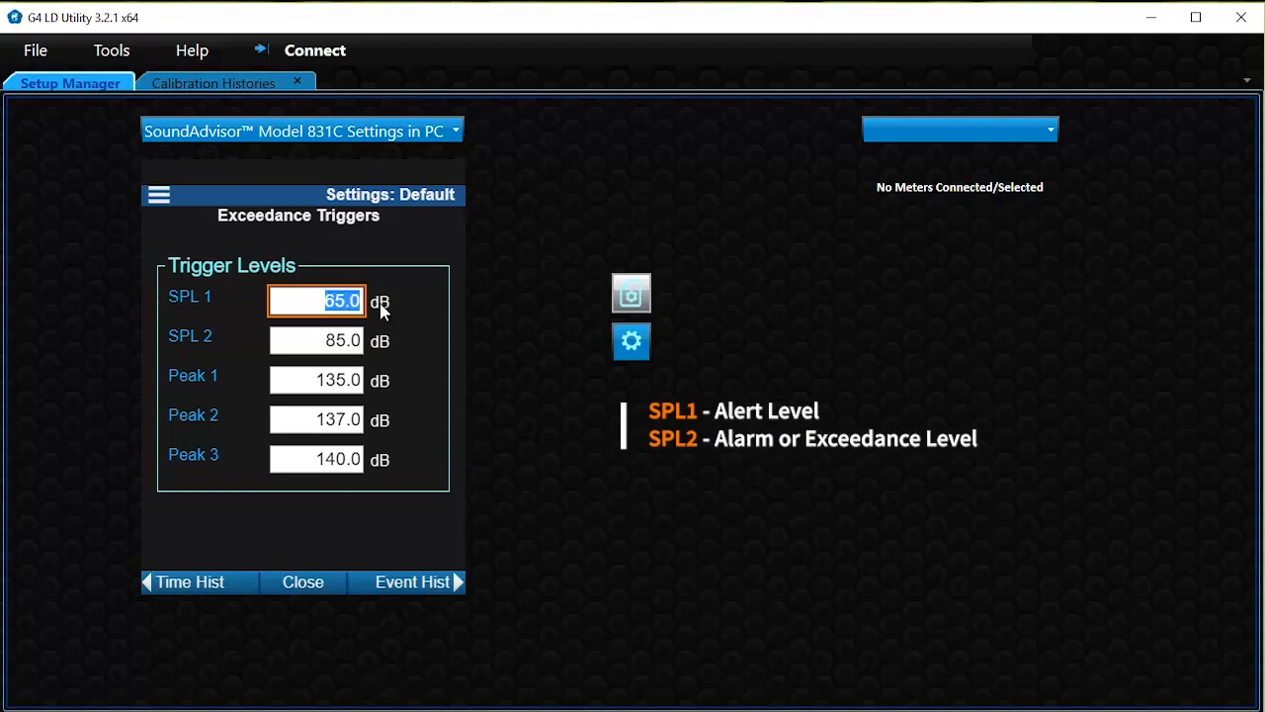
pyautogui.write('60')
pyautogui.click(327, 346)
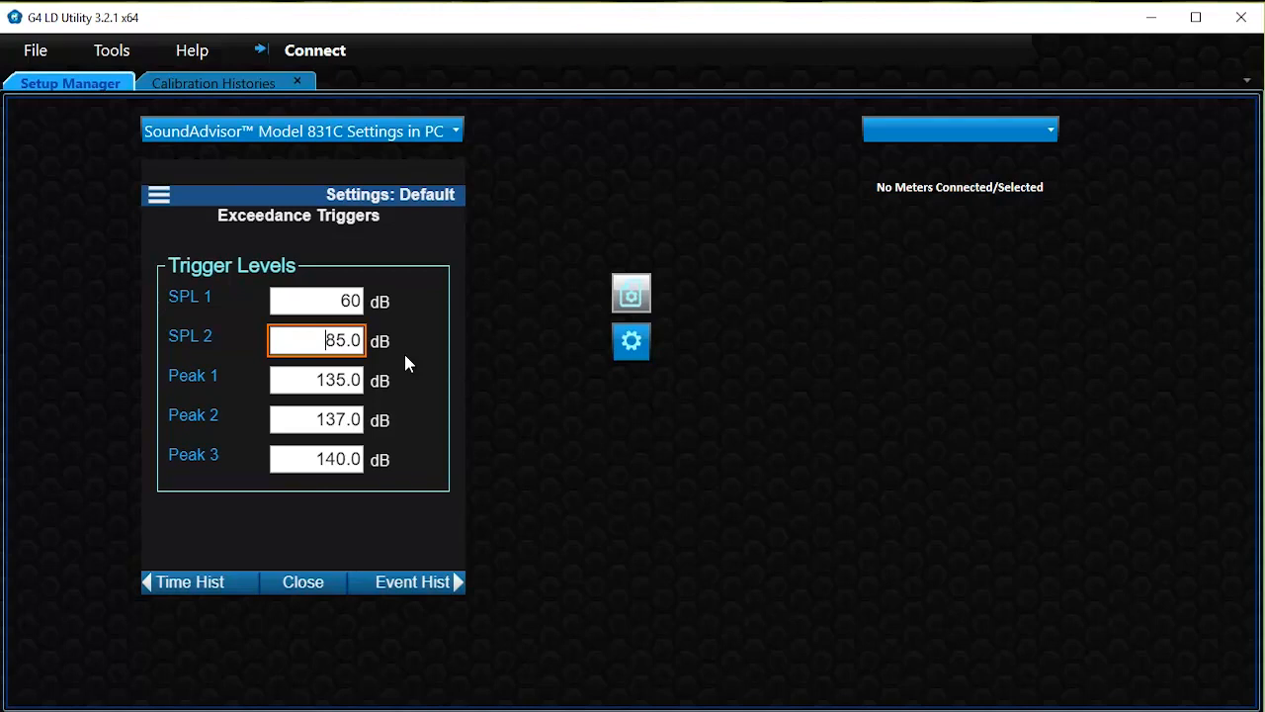
# Enable Event History with a minimum duration of 1 s and a continuation duration of 3 s.
pyautogui.click(438, 587)
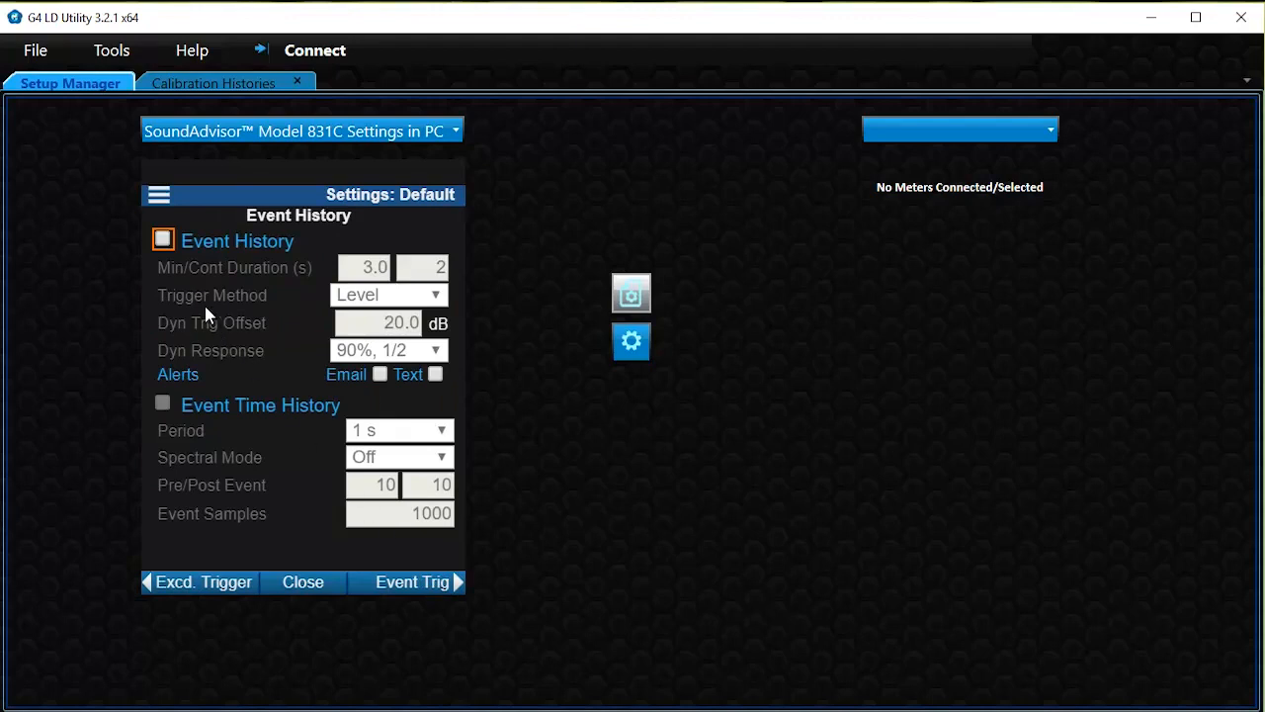
pyautogui.click(163, 242)
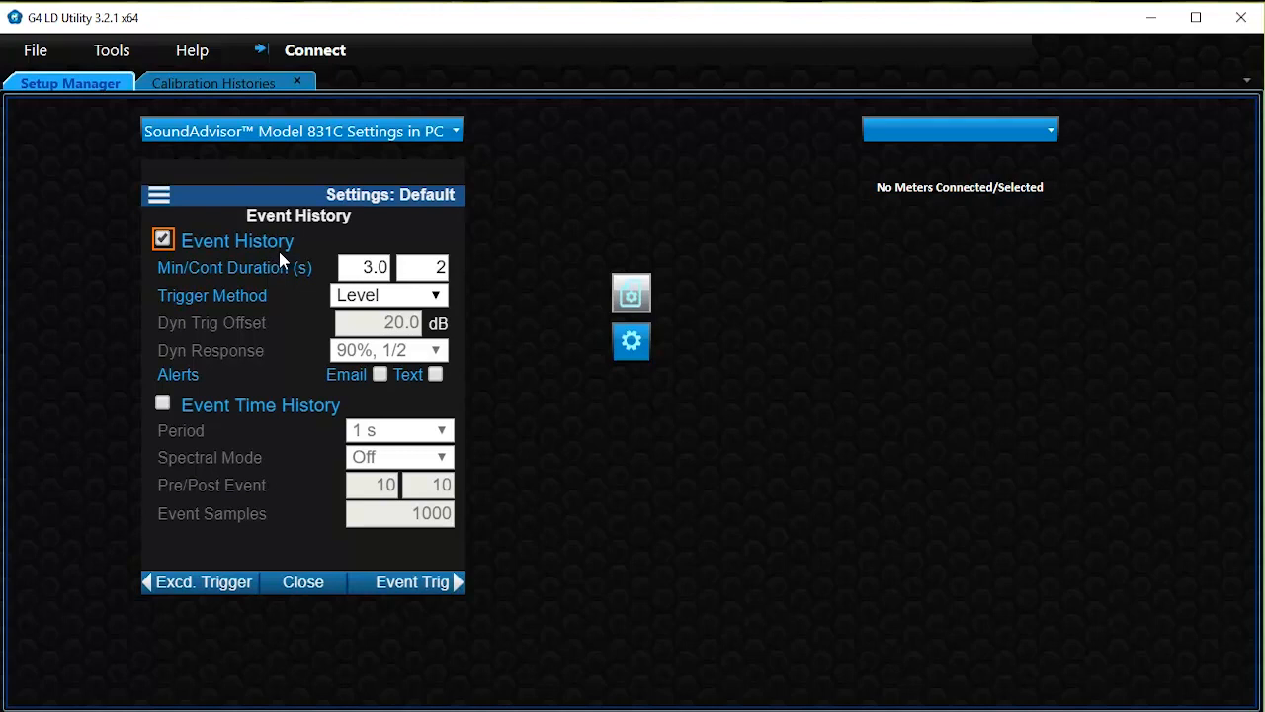
pyautogui.click(348, 269)
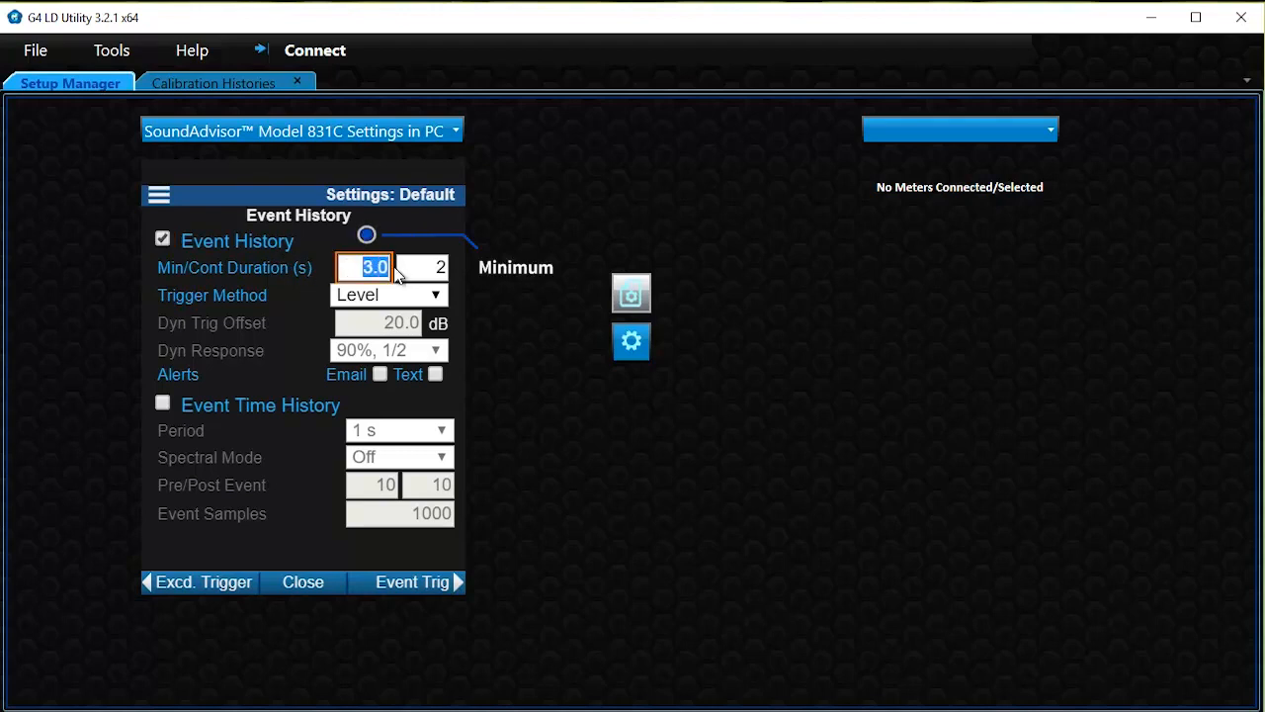
pyautogui.write('1')
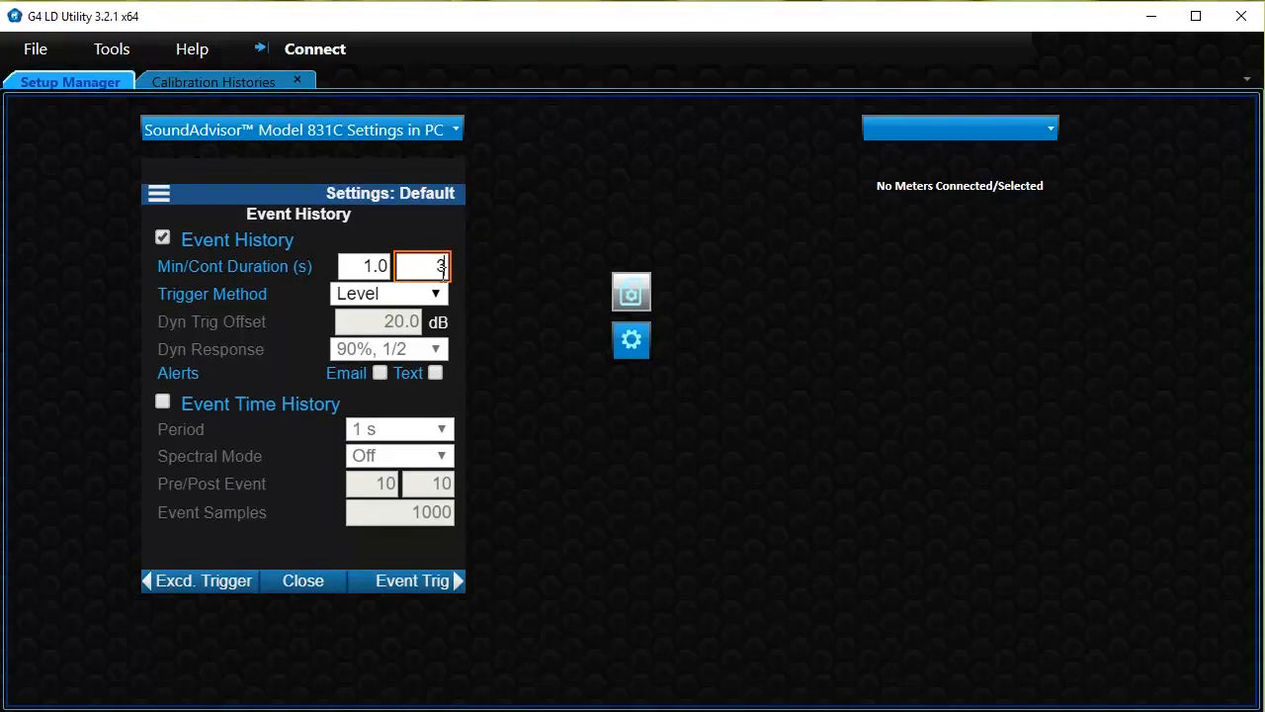
# Set the event trigger method to Dynamic with a 10 dB trigger offset and a 90%, 1/2 dynamic response.
pyautogui.click(433, 293)
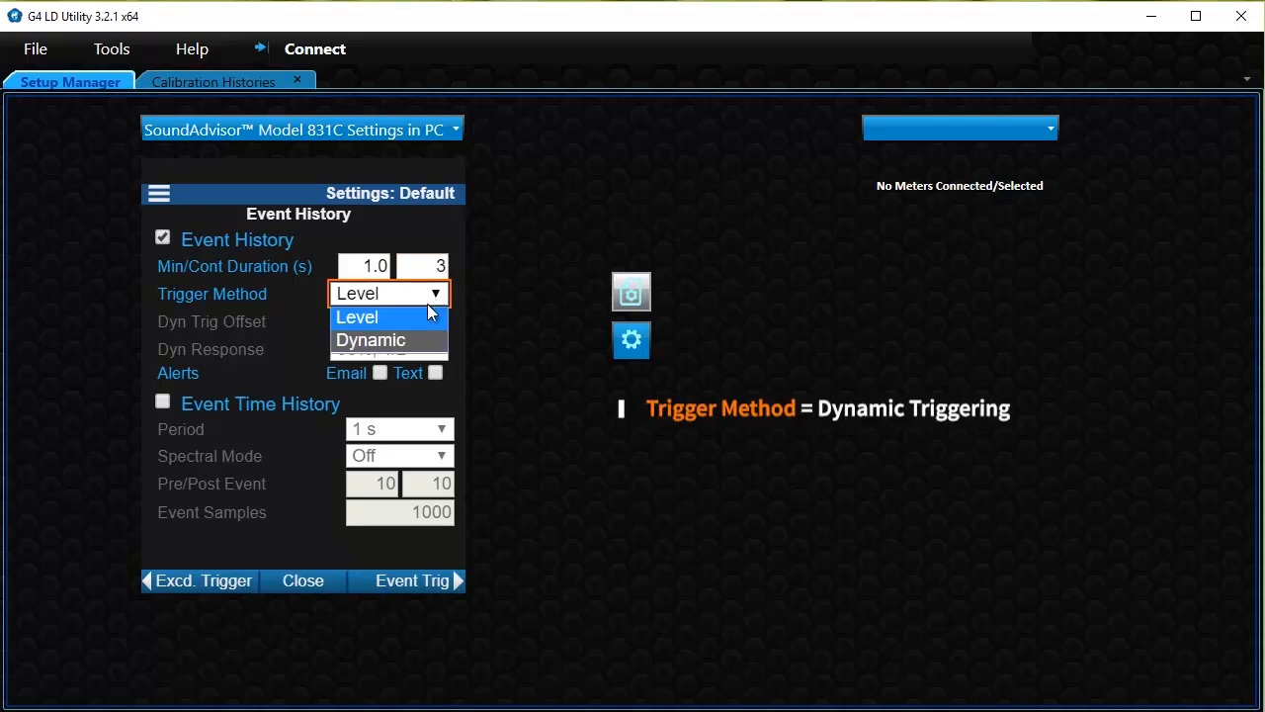
pyautogui.click(414, 341)
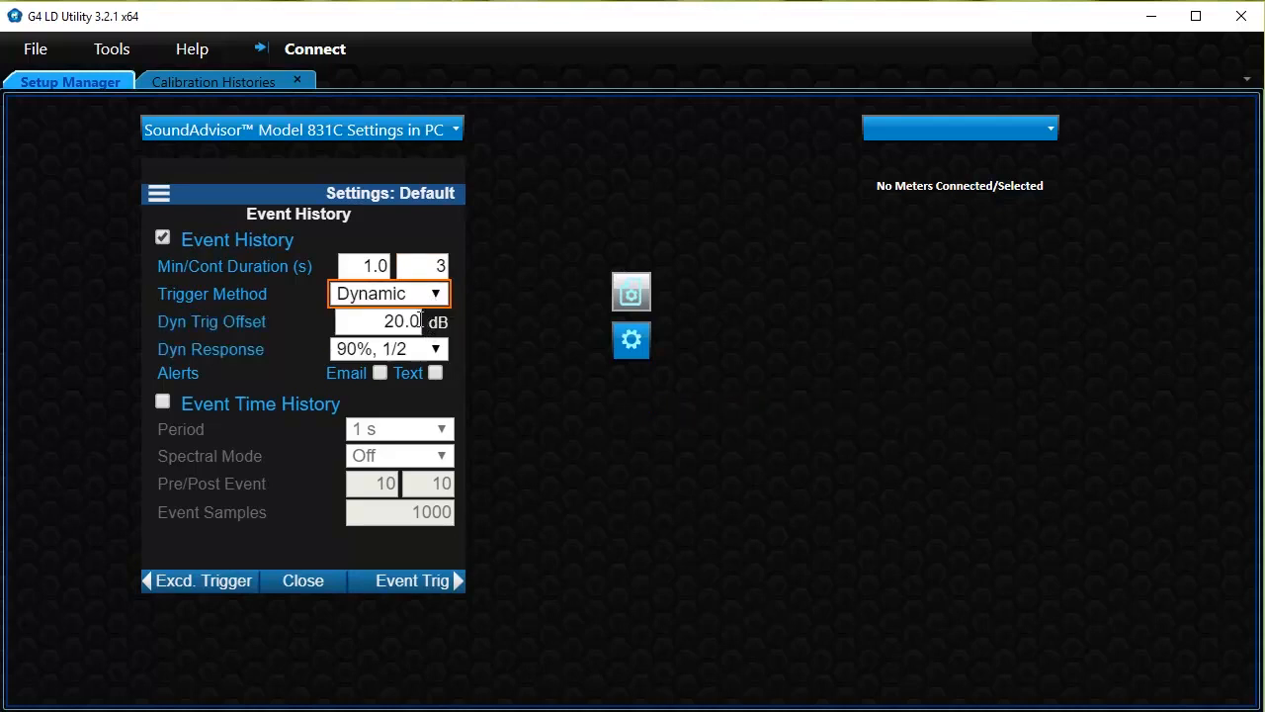
pyautogui.moveTo(383, 321); pyautogui.dragTo(427, 326)
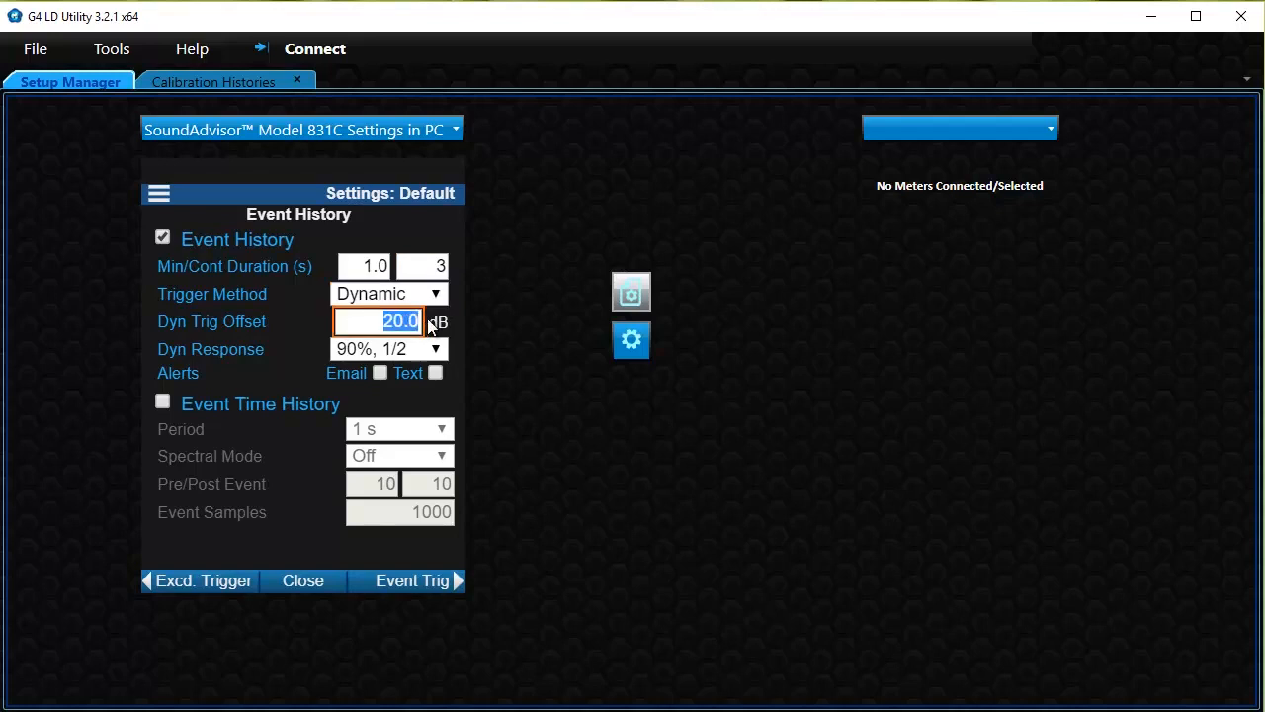
pyautogui.write('10')
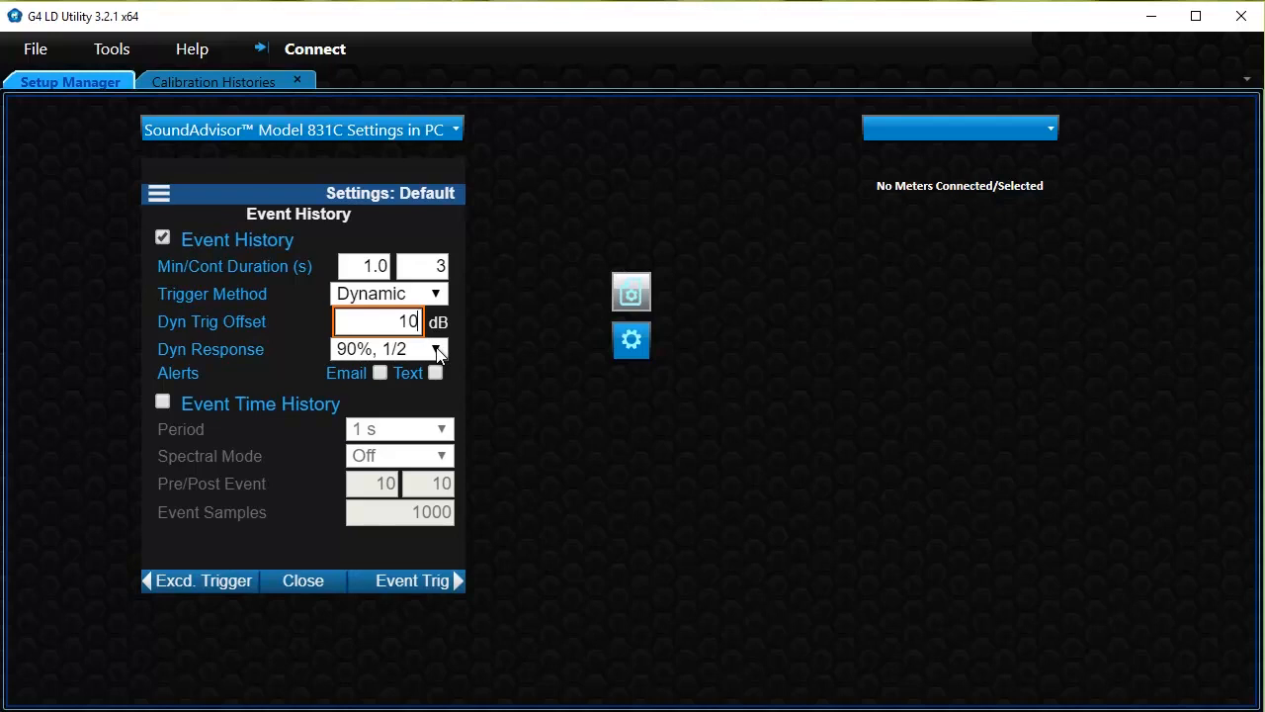
pyautogui.click(439, 351)
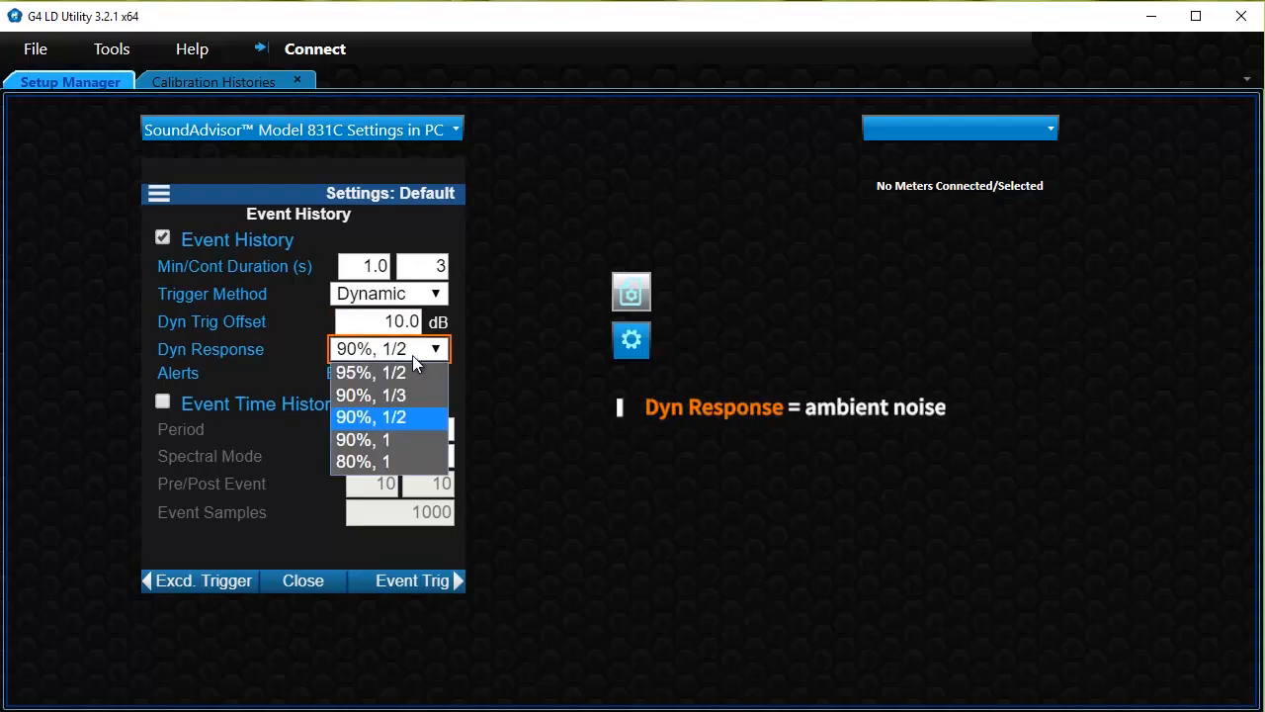
pyautogui.click(416, 428)
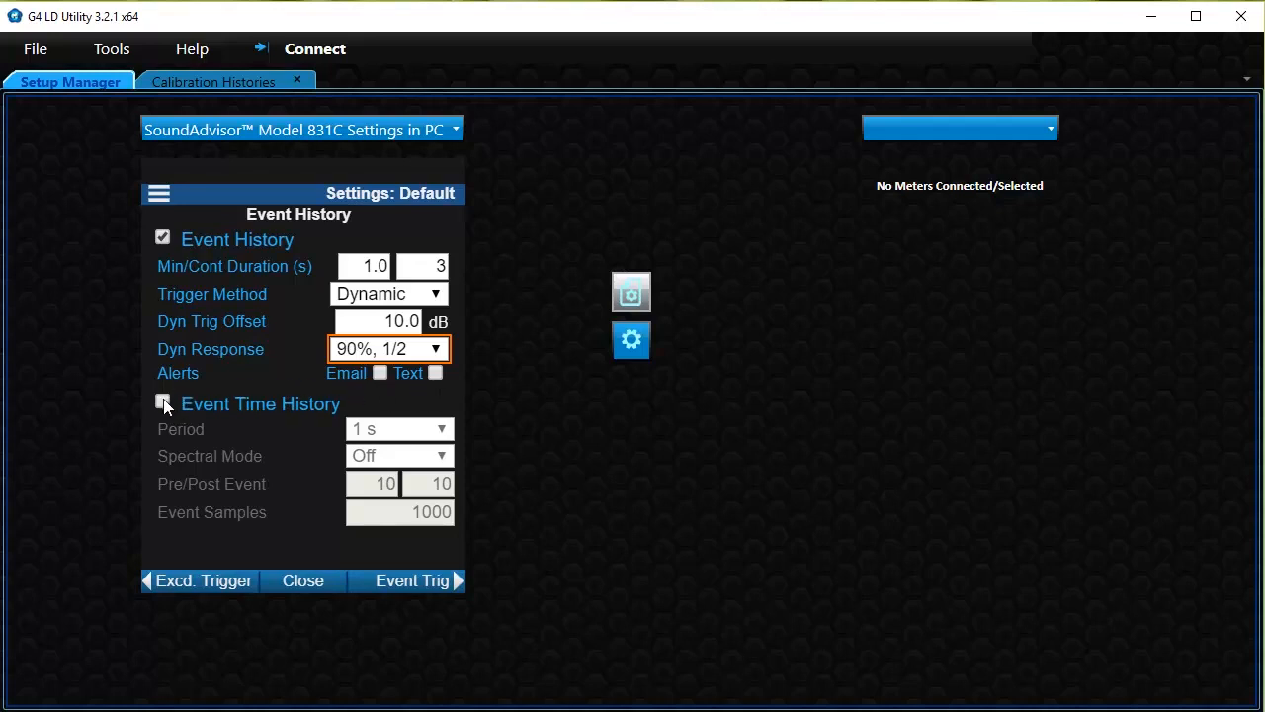
# Enable Event Time History with a pre-event value of 10 and set the event samples to 99.
pyautogui.click(163, 403)
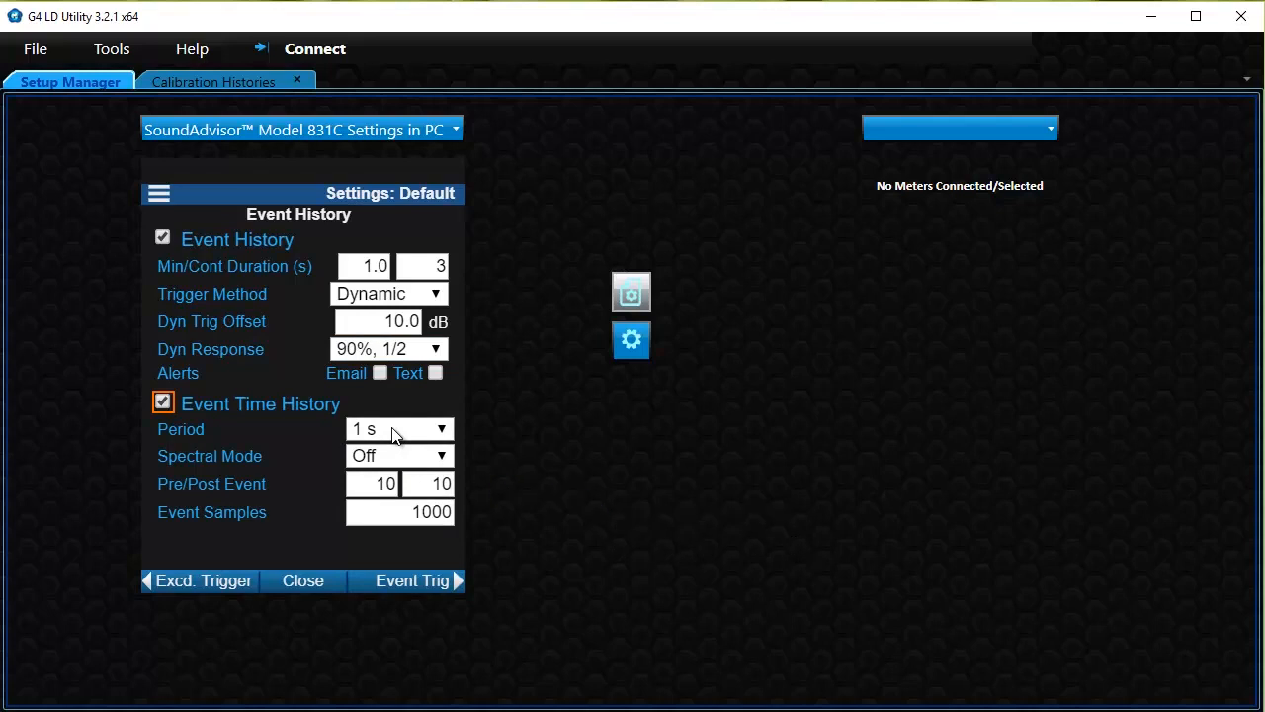
pyautogui.click(379, 482)
pyautogui.write('1')
pyautogui.press('Tab')
pyautogui.moveTo(385, 483); pyautogui.dragTo(436, 484)
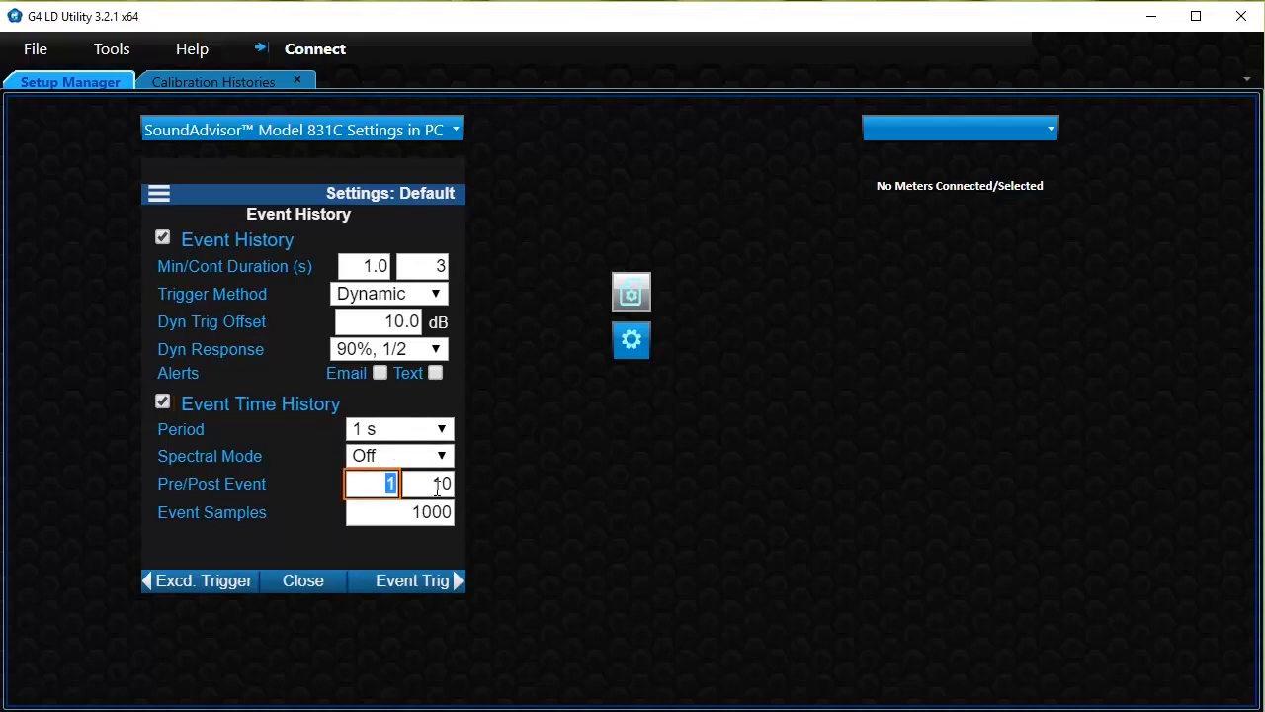
pyautogui.write('10')
pyautogui.click(435, 482)
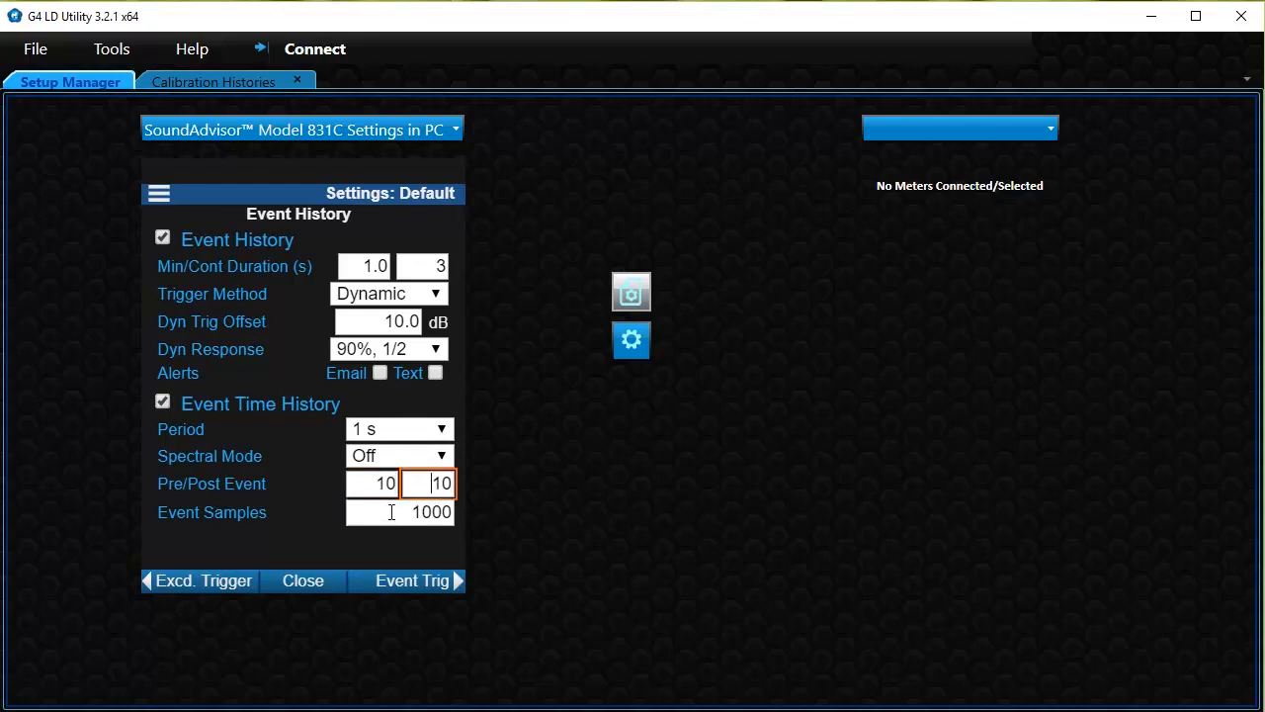
pyautogui.press('Tab')
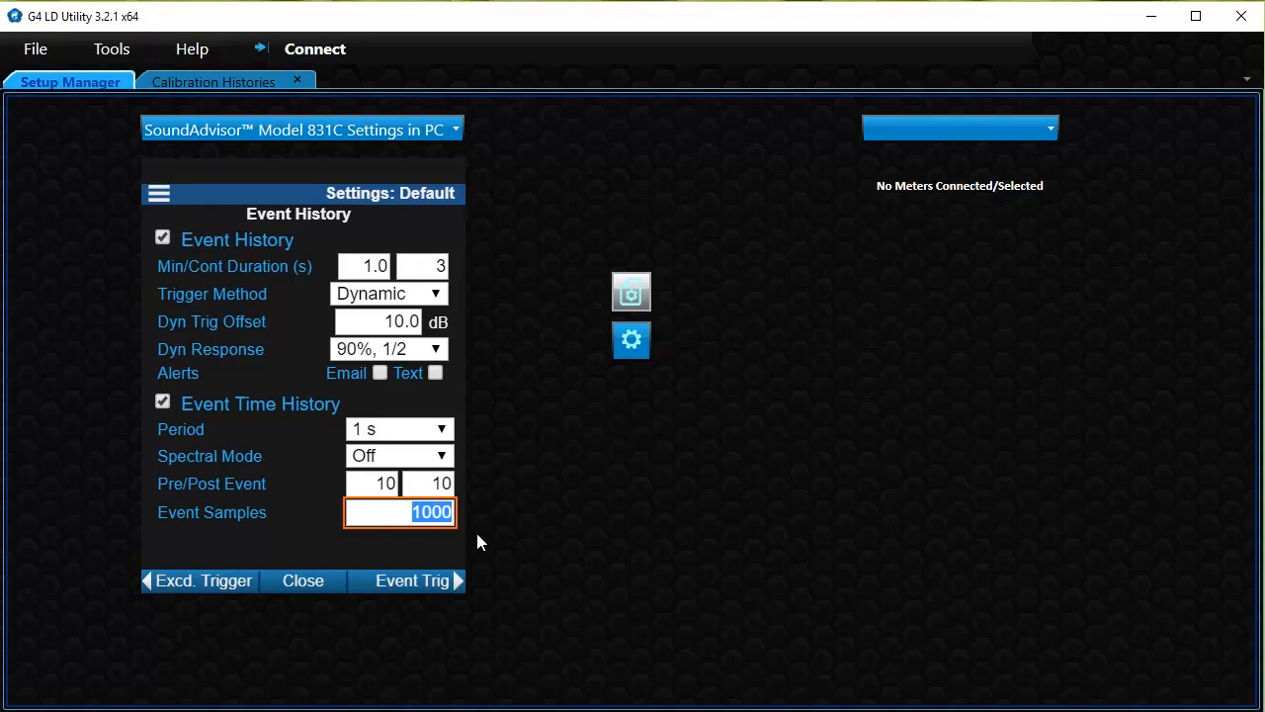
pyautogui.write('99')
# Go past the event trigger, marker and day/night settings and set the sound recording sample rate to 16 ksps.
pyautogui.click(428, 586)
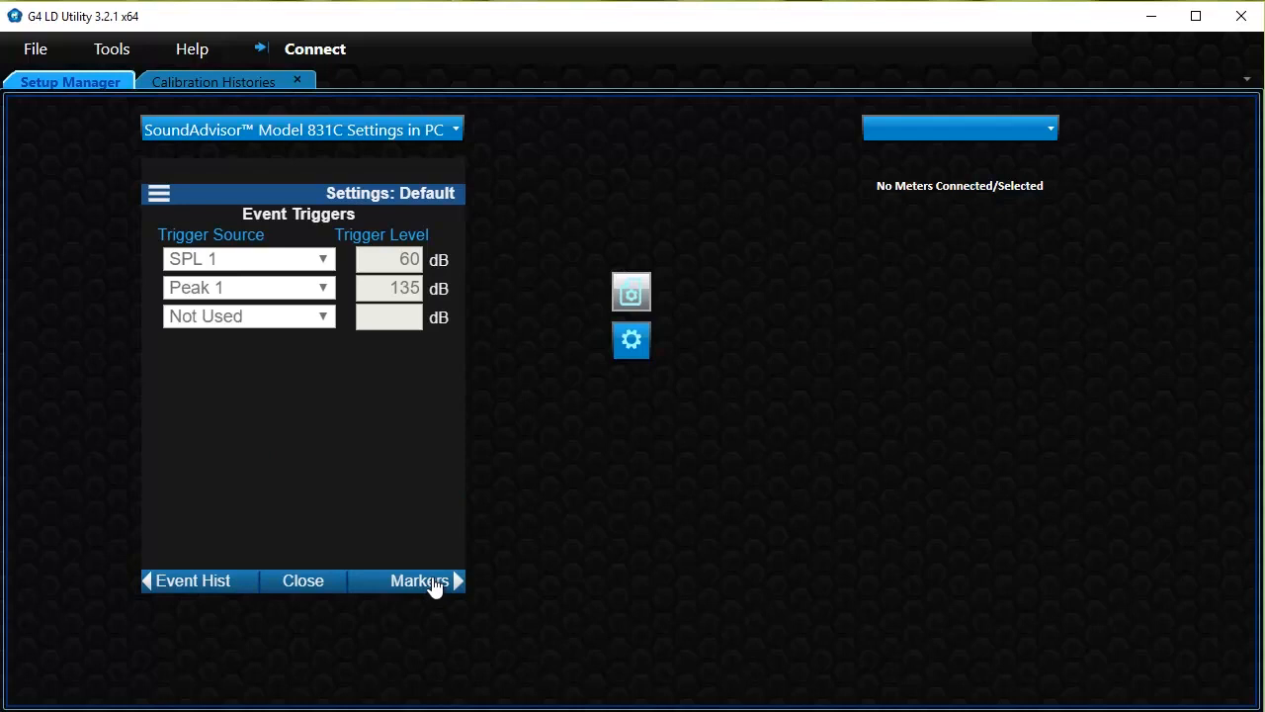
pyautogui.click(435, 586)
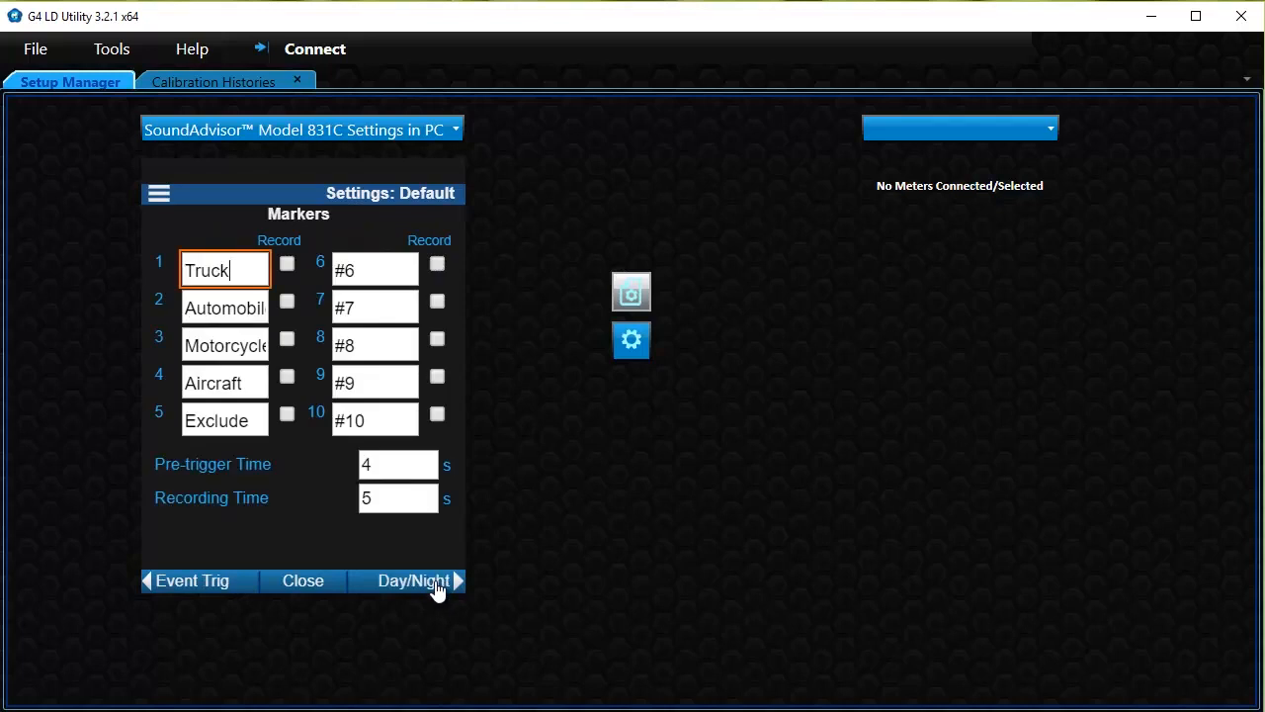
pyautogui.click(438, 590)
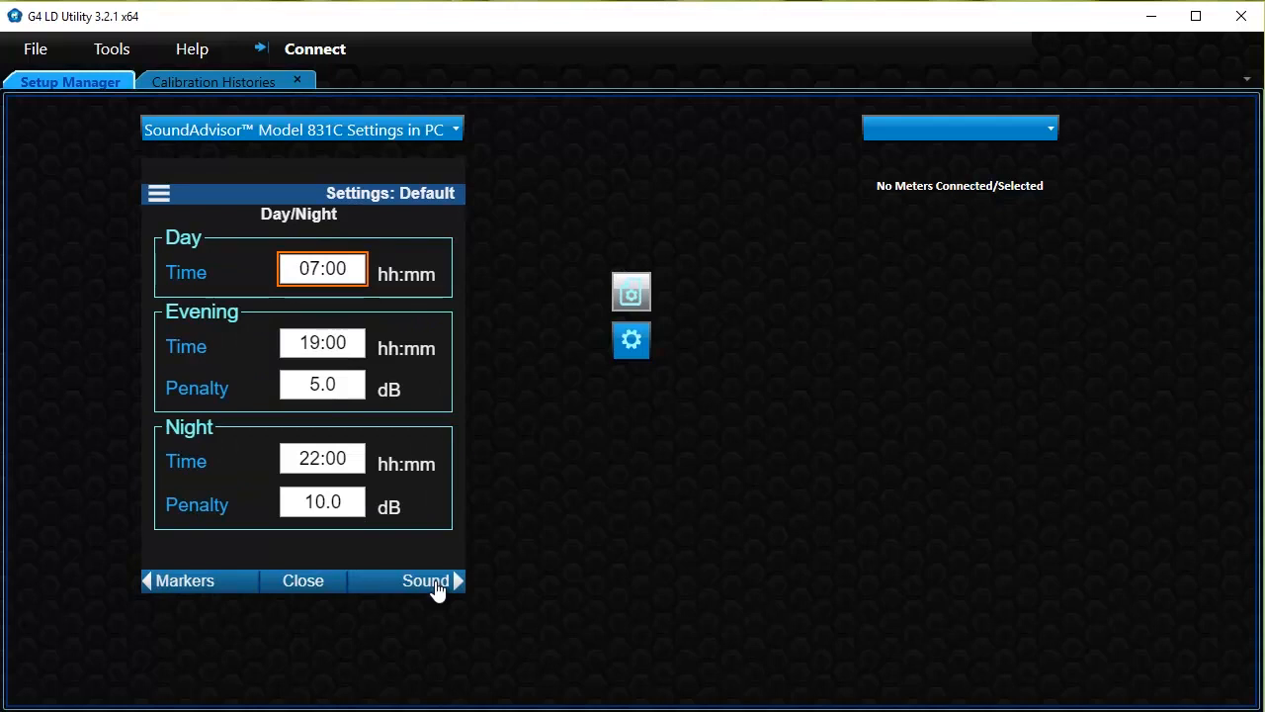
pyautogui.click(438, 588)
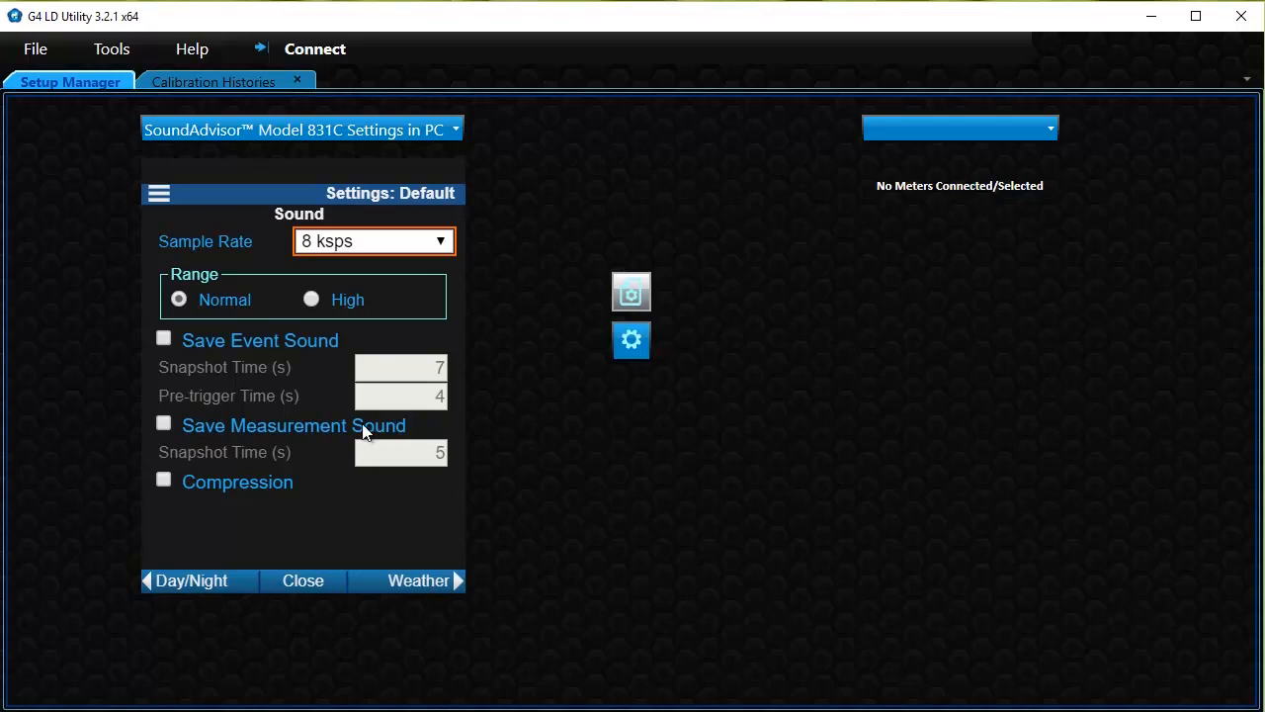
pyautogui.click(327, 247)
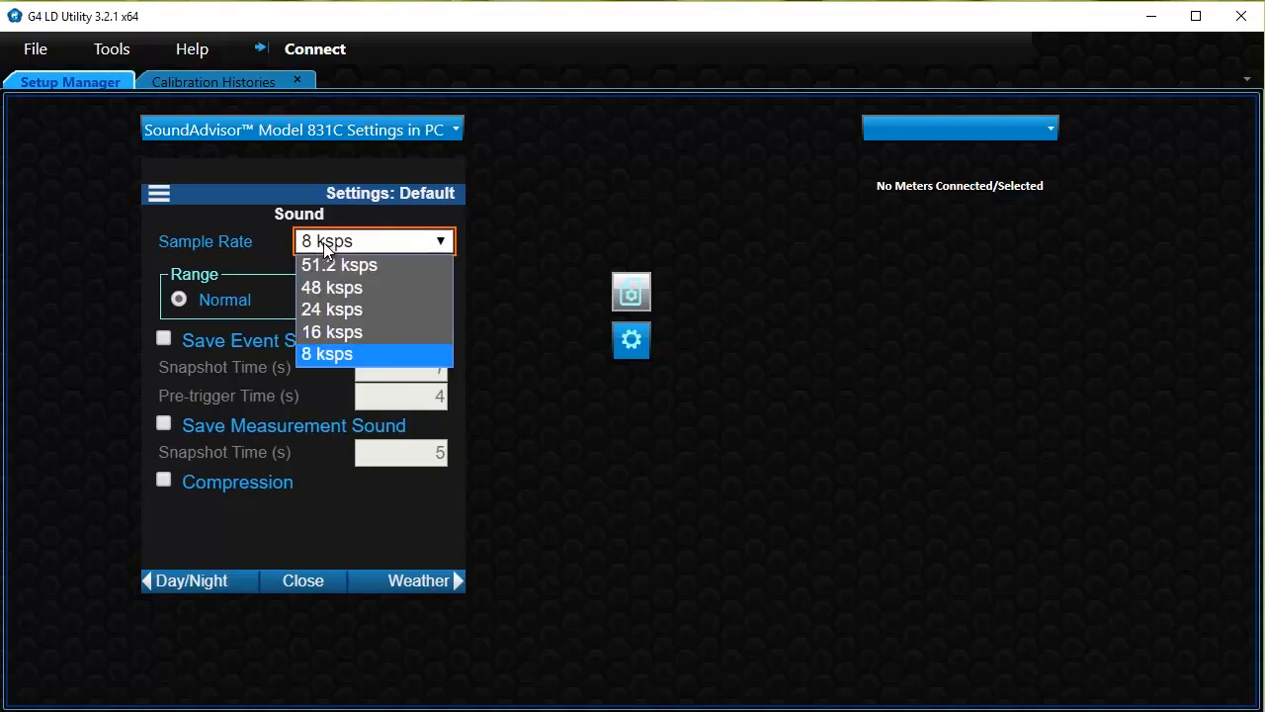
pyautogui.click(329, 334)
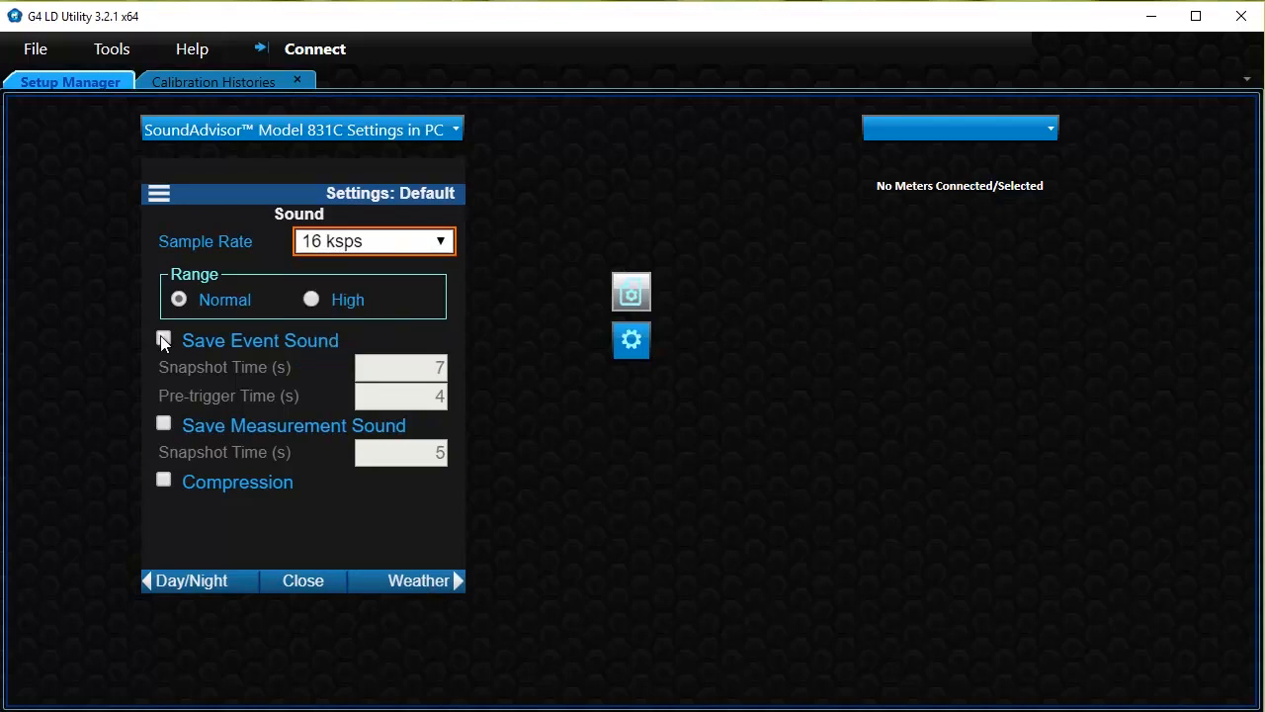
# Enable saving of event sound with a 20 s snapshot time and 1 s pre-trigger time, and turn on compression.
pyautogui.click(164, 340)
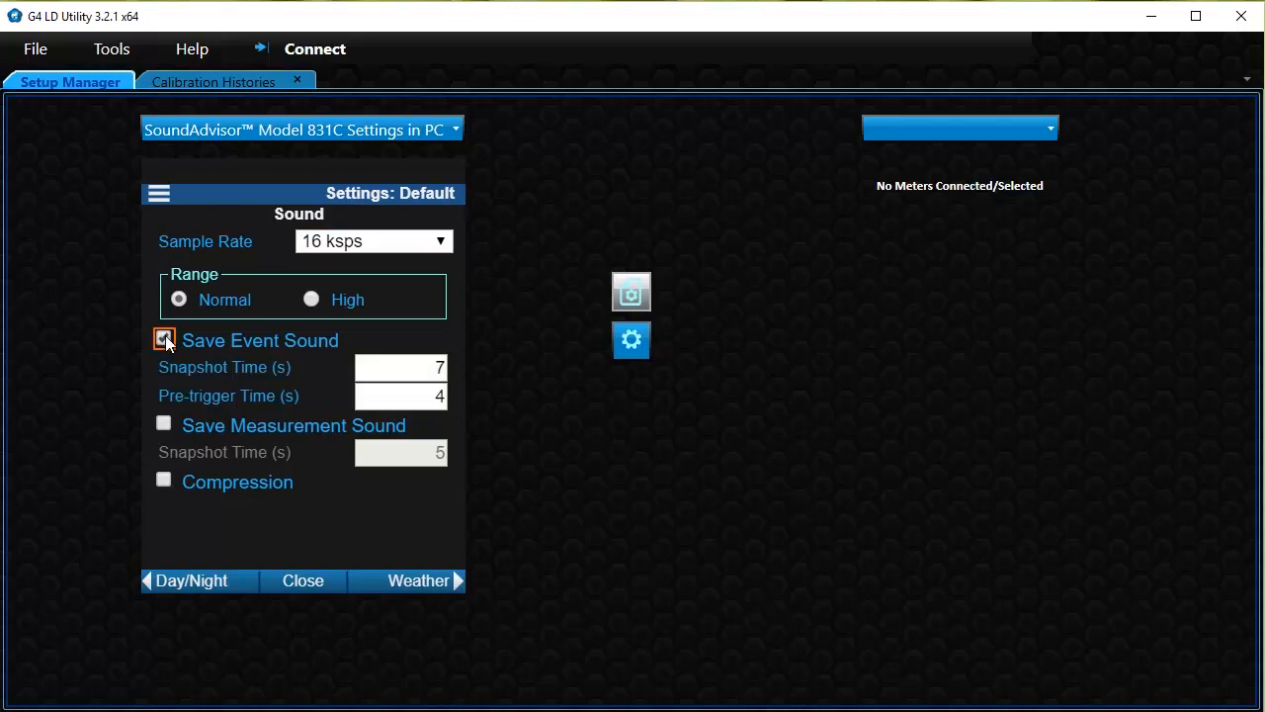
pyautogui.click(399, 368)
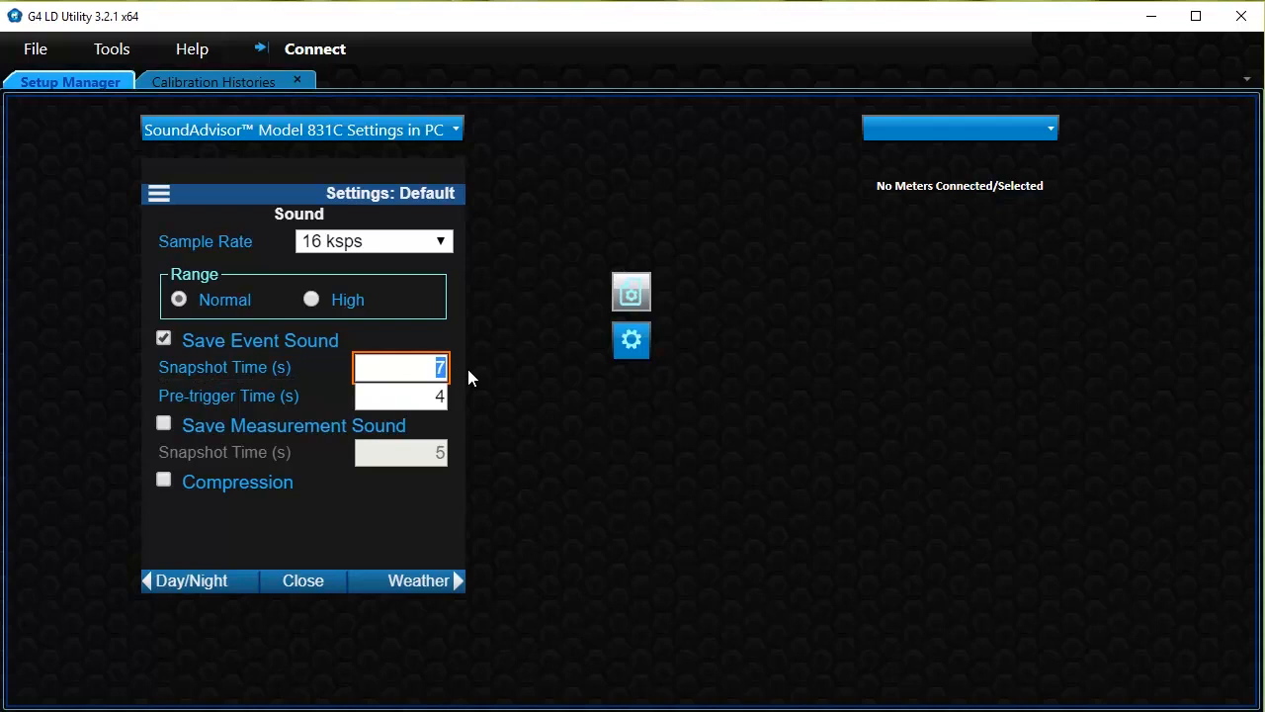
pyautogui.write('20')
pyautogui.click(440, 395)
pyautogui.doubleClick(441, 396)
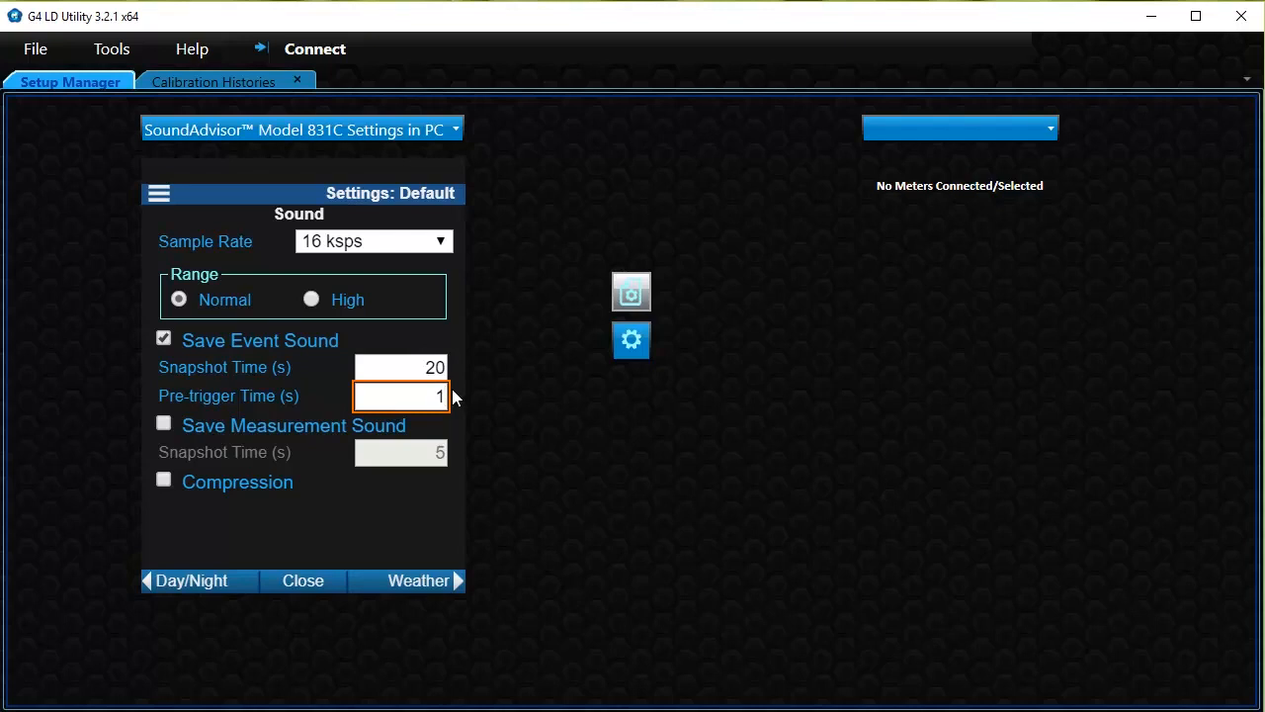
pyautogui.click(164, 481)
# Leave the weather setting at None and save the modified setup under the name DynTrigger.
pyautogui.click(414, 592)
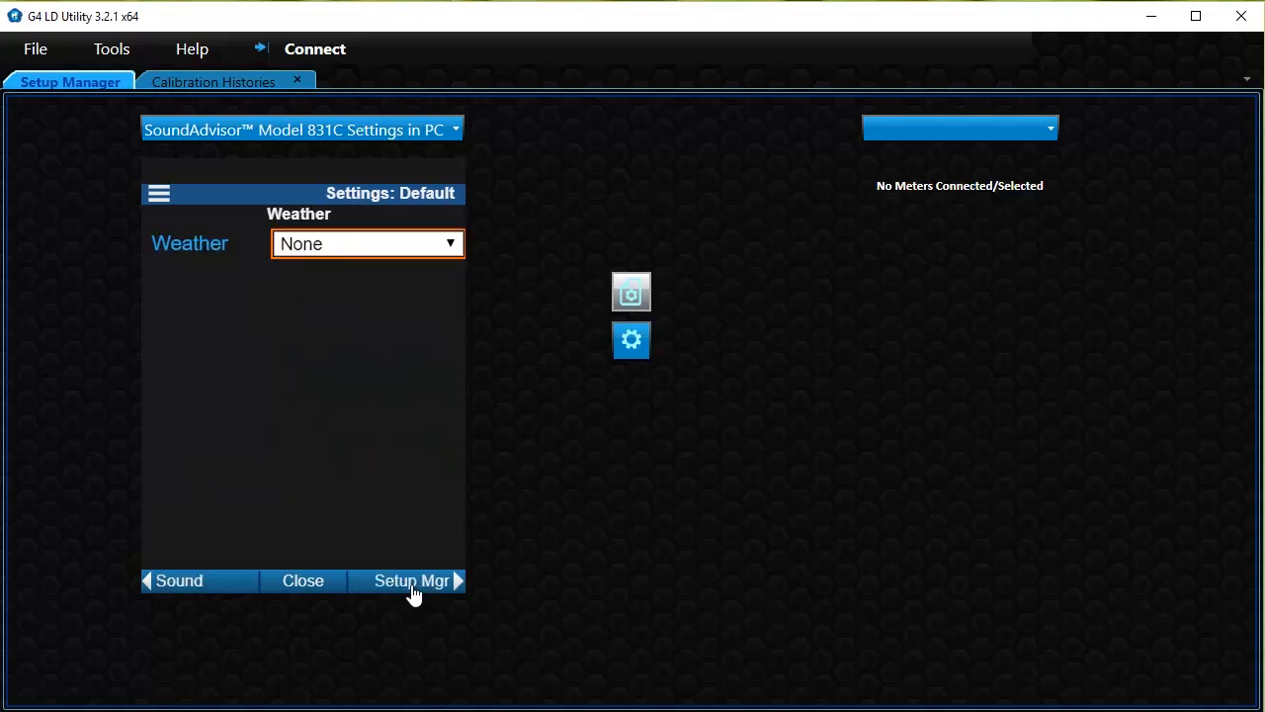
pyautogui.click(414, 592)
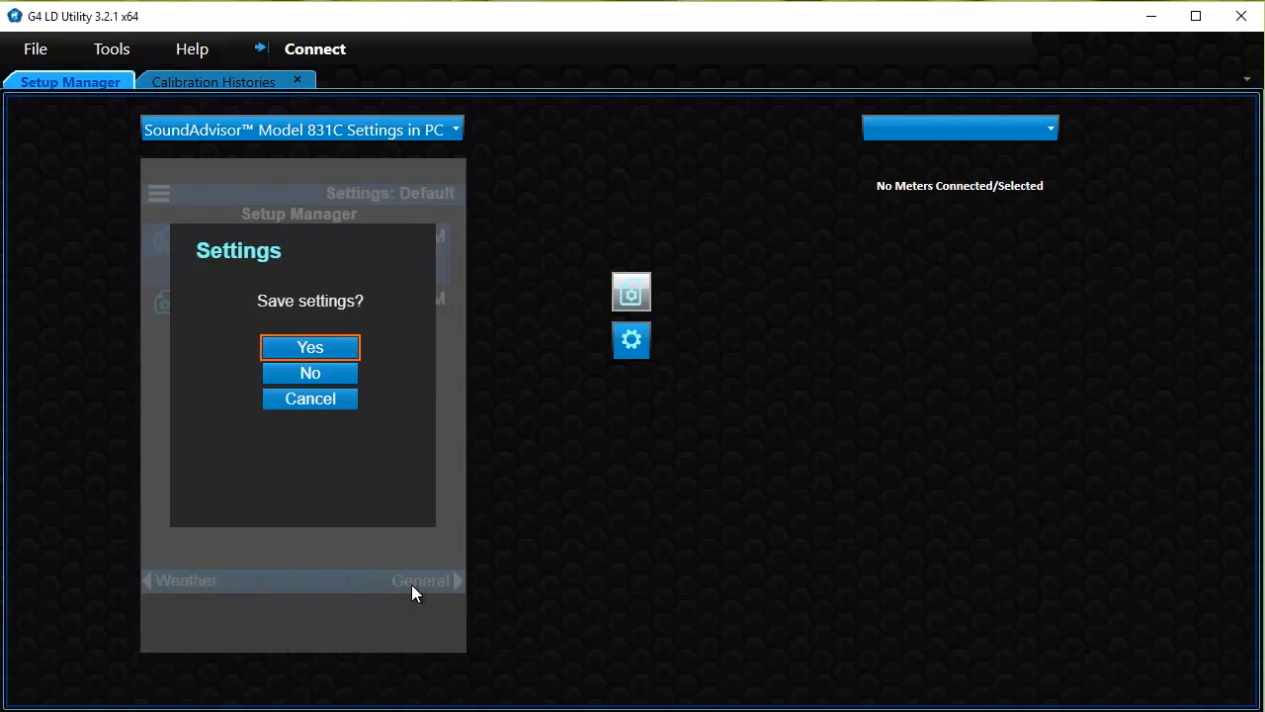
pyautogui.click(318, 348)
pyautogui.moveTo(300, 326); pyautogui.dragTo(174, 322)
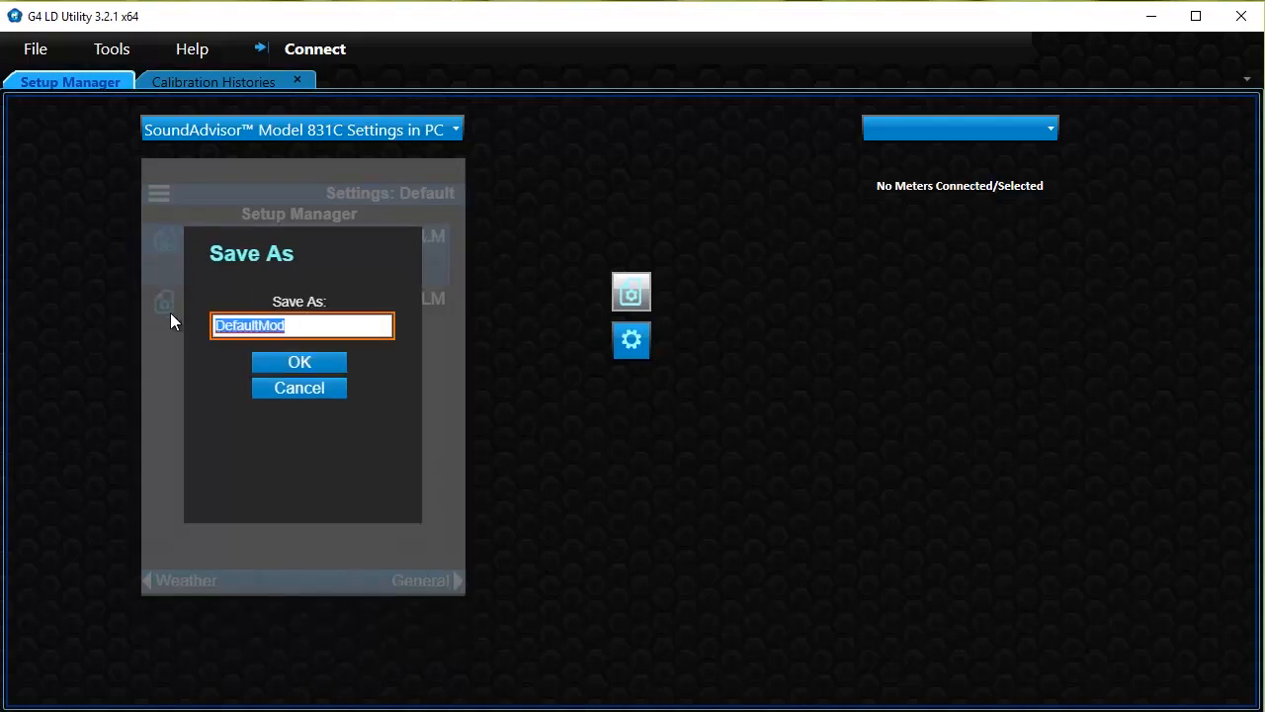
pyautogui.write('DynT')
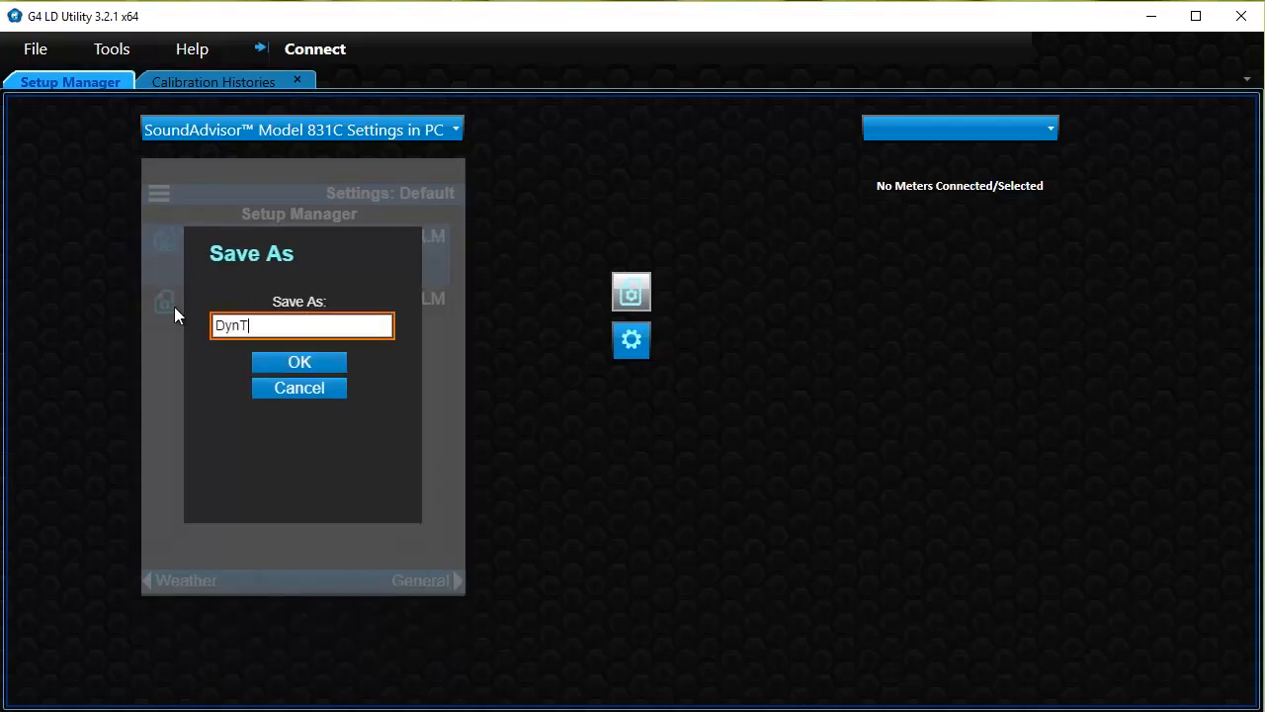
pyautogui.write('rigger')
pyautogui.click(297, 361)
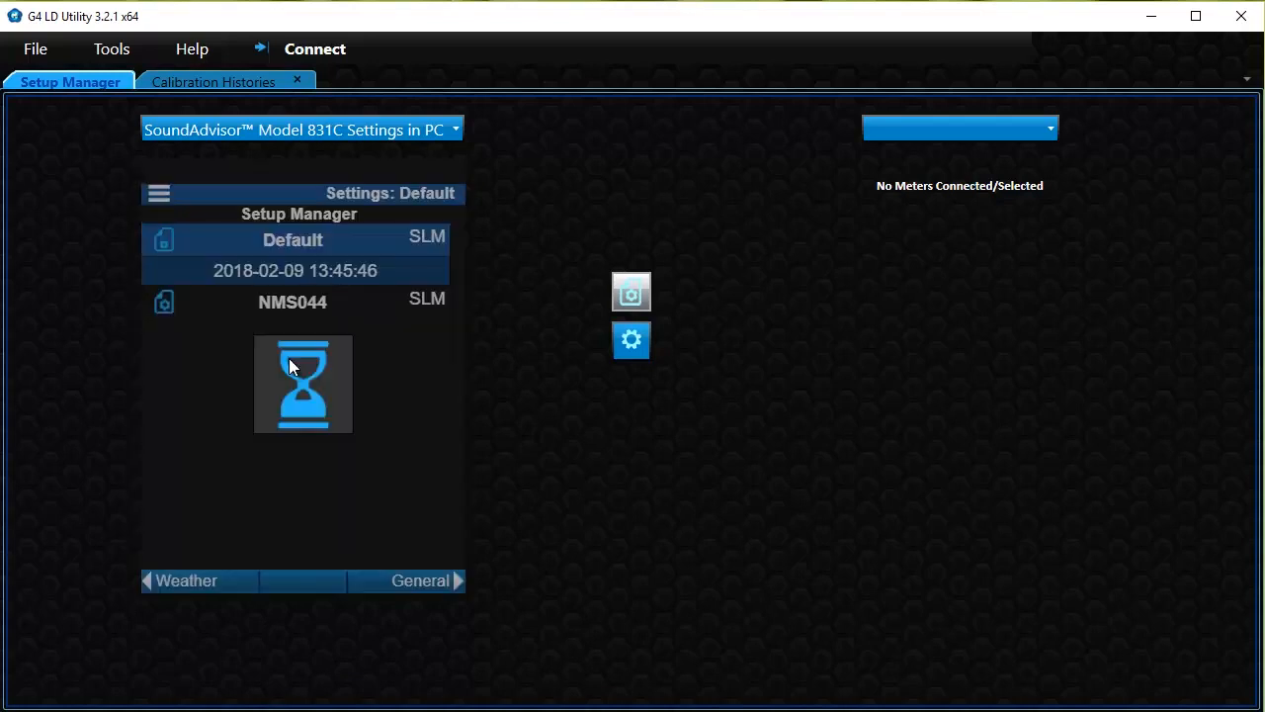